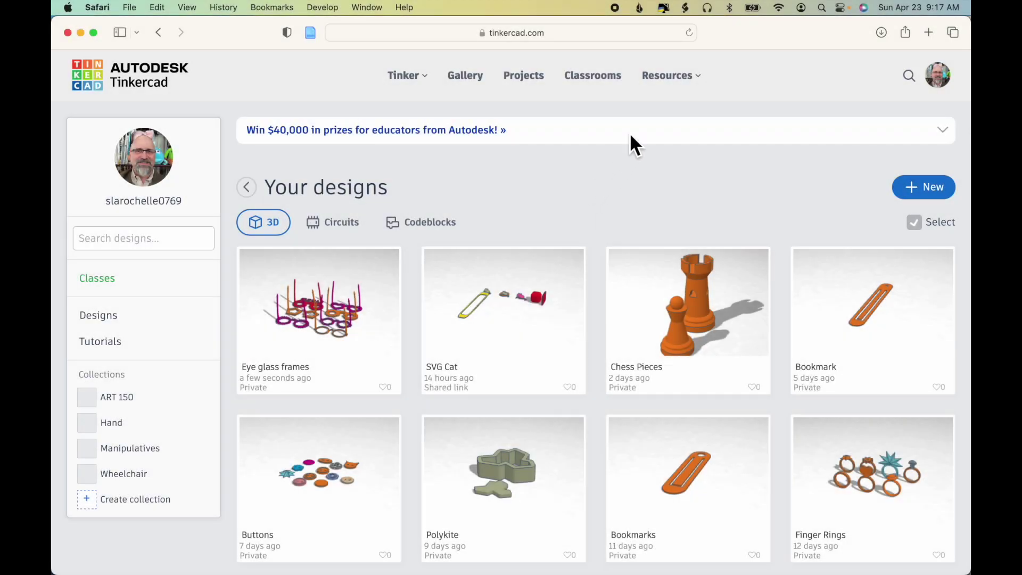
- Open the Minecraft Party Glasses project from the Learning Center's full list of starter projects
click(667, 87)
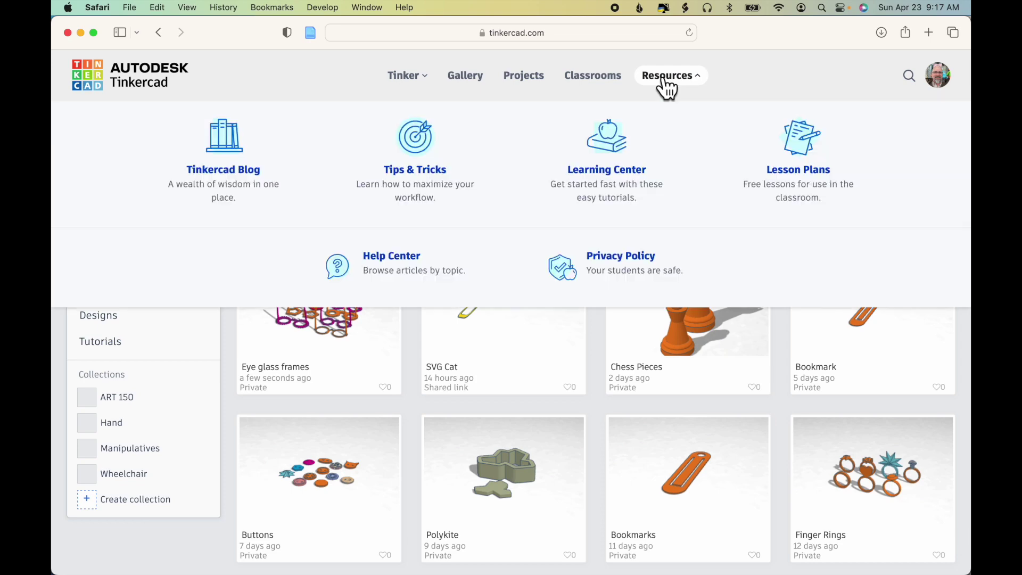
click(616, 161)
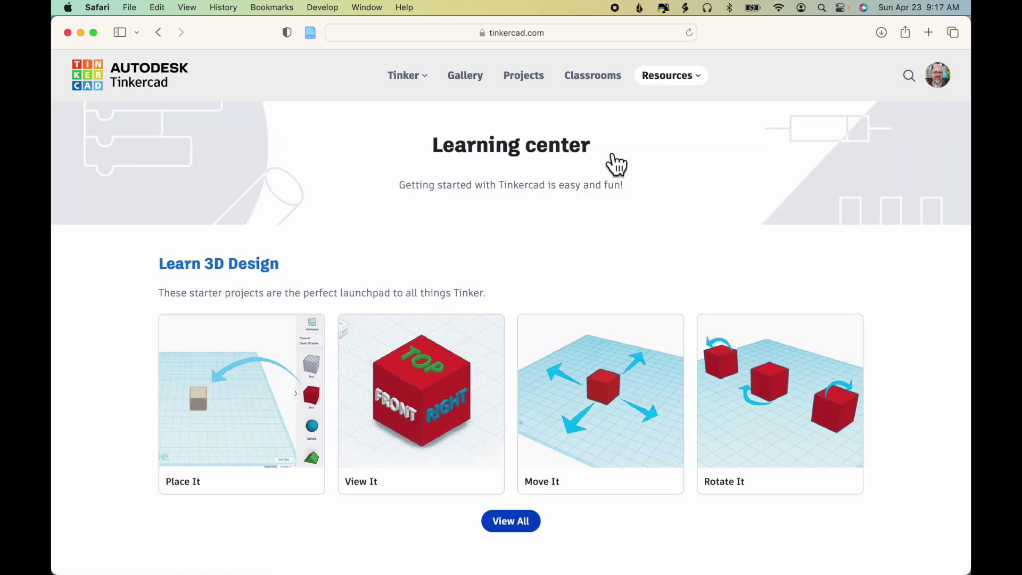
click(500, 524)
scroll(524, 450, down, 20)
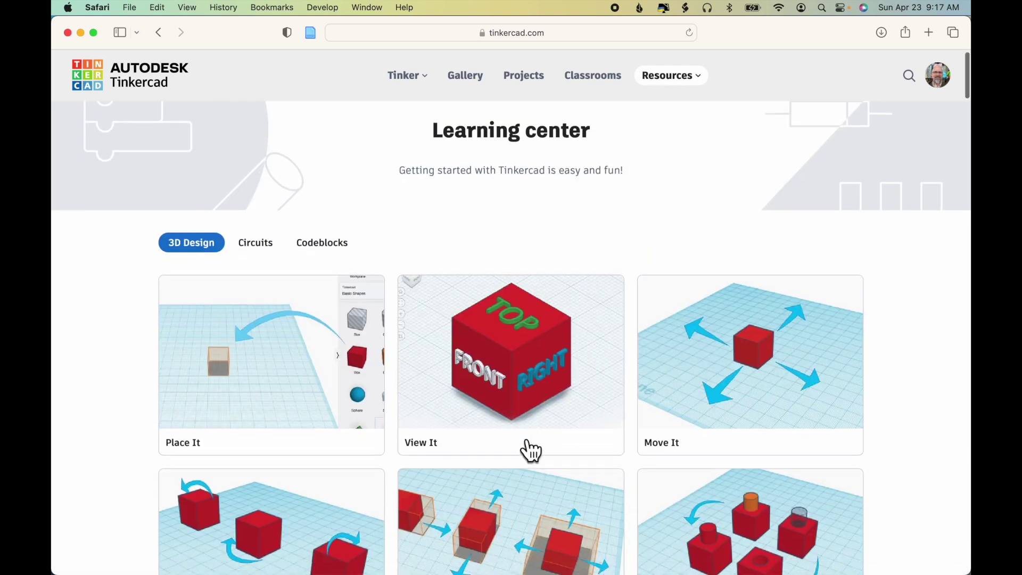
scroll(530, 451, down, 10)
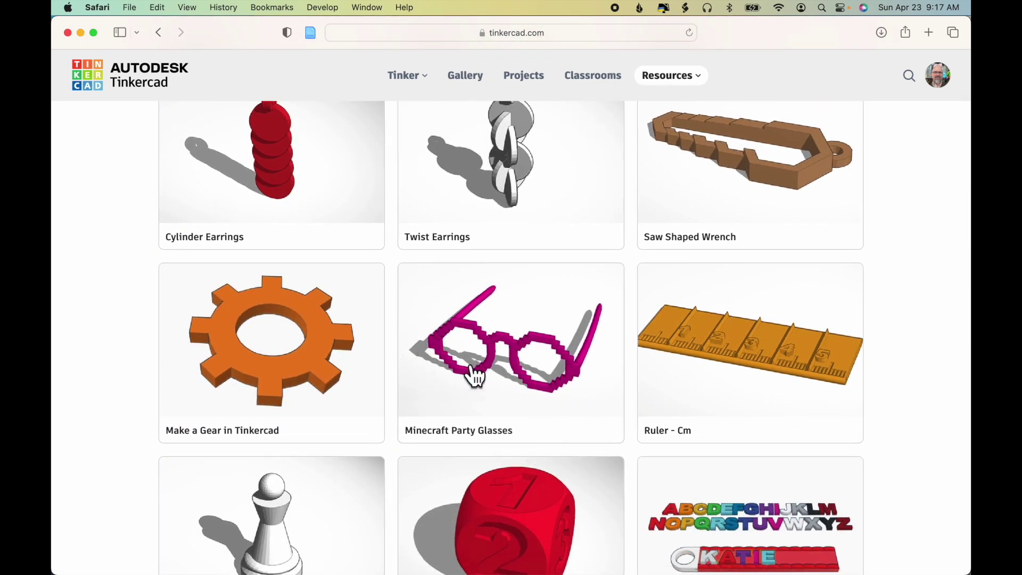
scroll(583, 376, down, 1)
click(583, 376)
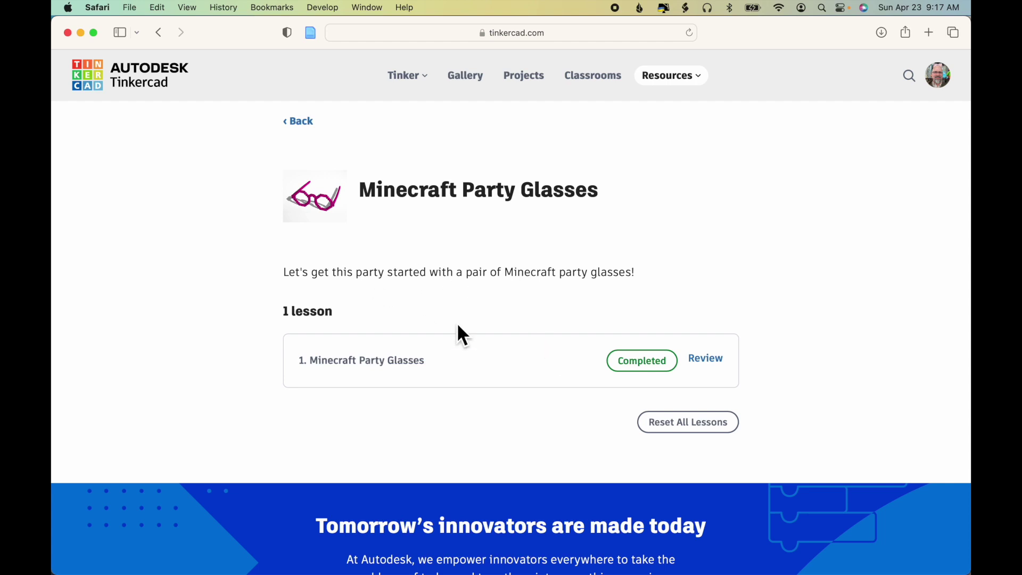
- Reopen the completed Minecraft Party Glasses lesson in the editor and download it as an STL
click(712, 368)
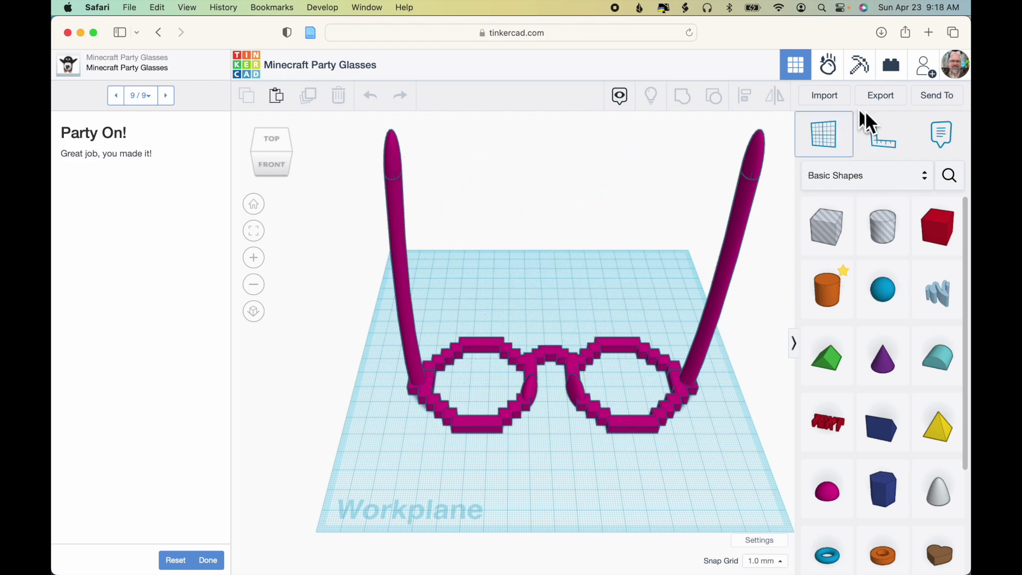
click(879, 99)
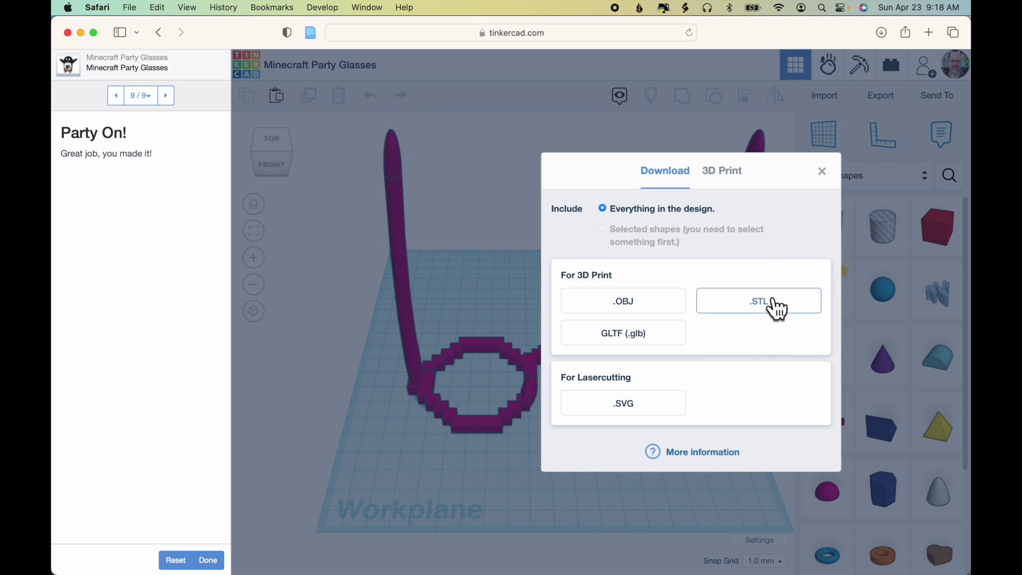
click(775, 301)
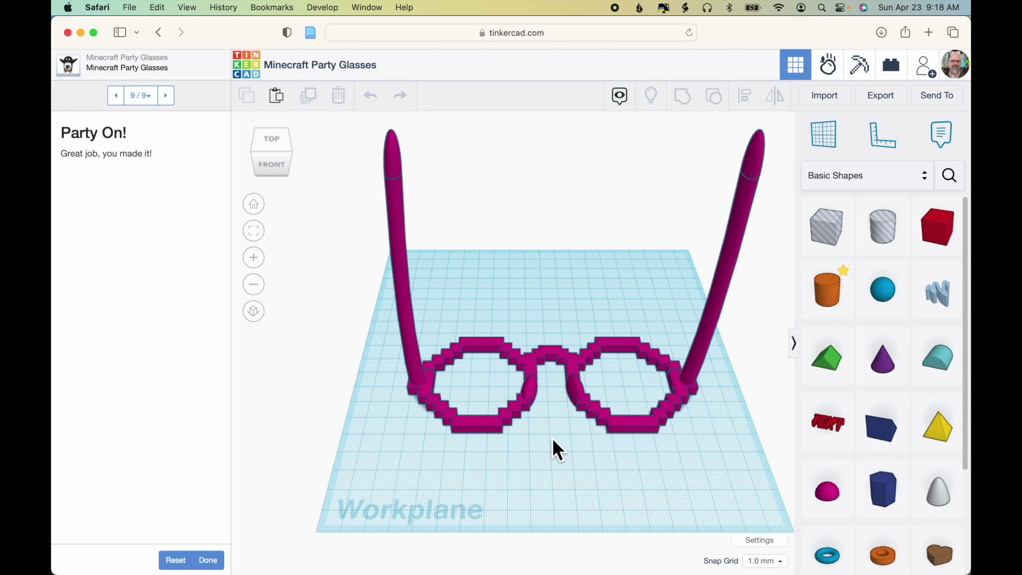
click(532, 385)
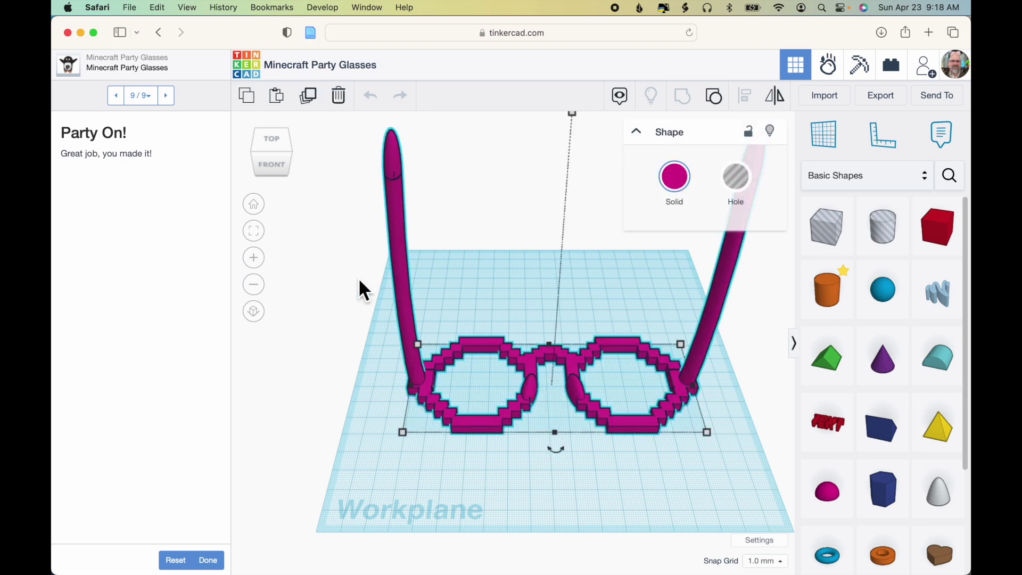
- Ungroup the glasses into their 44 parts, copy them, and return to the dashboard
click(716, 96)
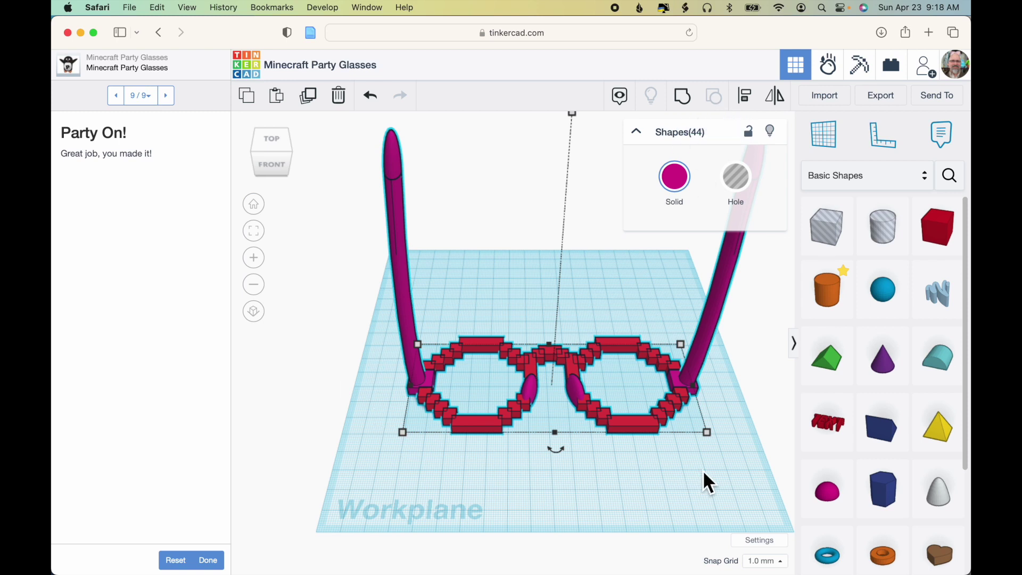
key(super+z)
click(249, 100)
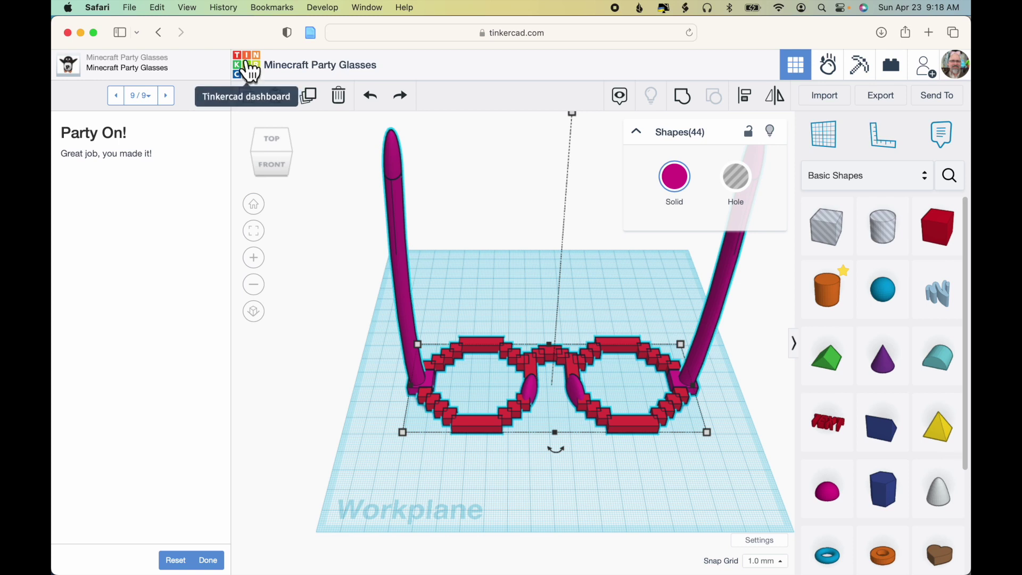
click(249, 71)
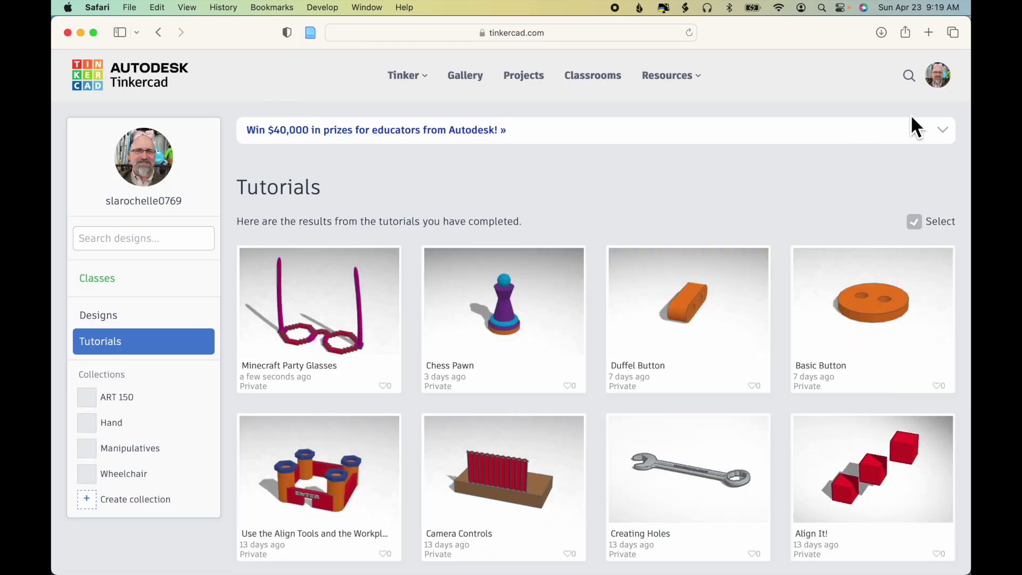
- Create a new 3D design, paste the copied glasses, and move them to the workplane's back centre
click(941, 85)
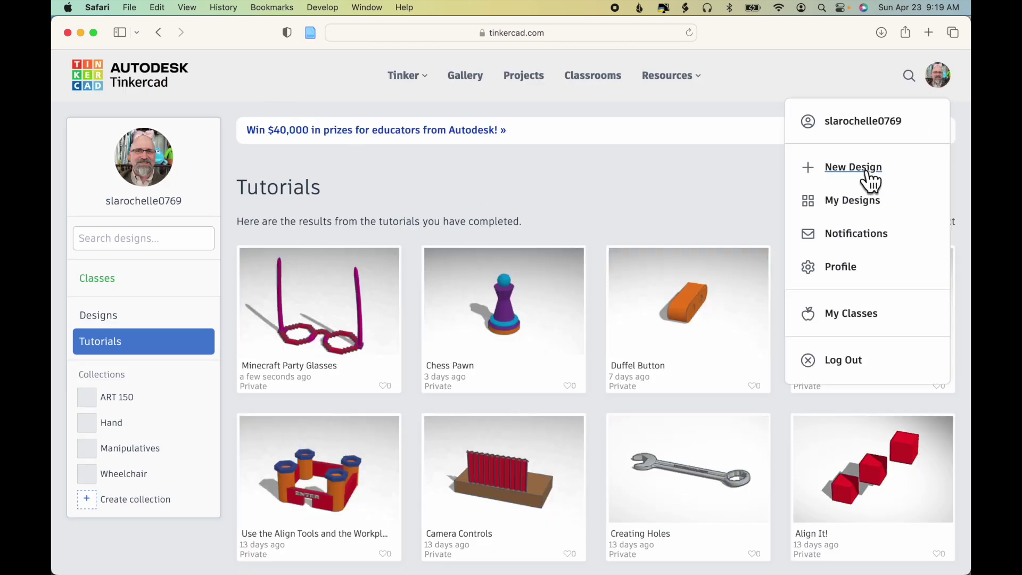
click(839, 177)
click(760, 173)
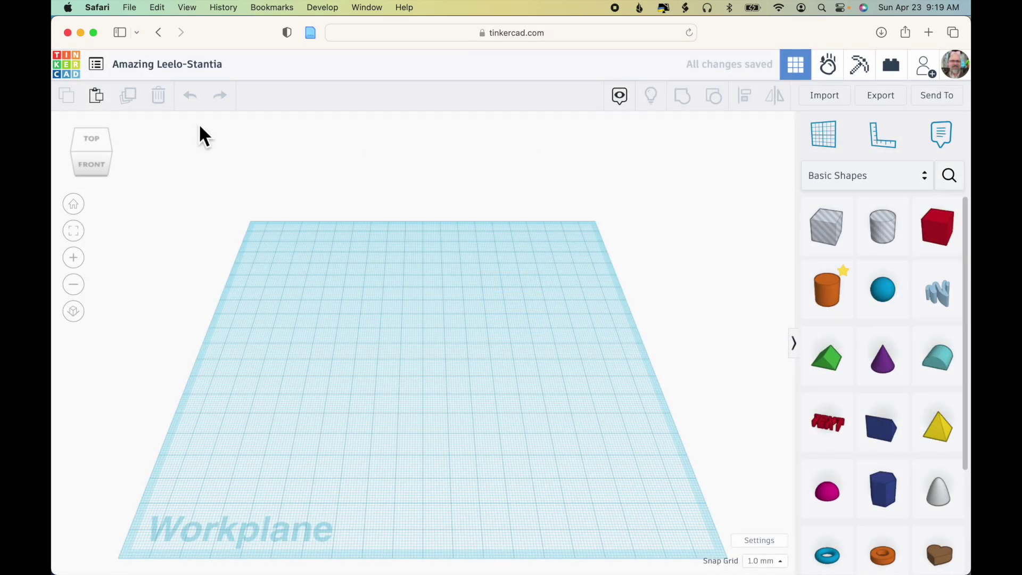
click(96, 97)
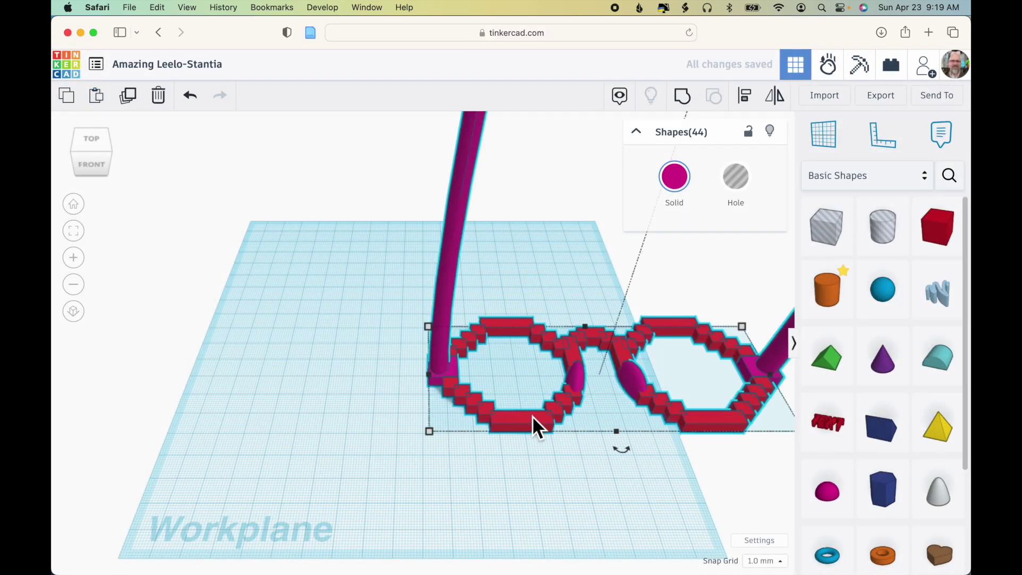
drag(532, 419, 361, 299)
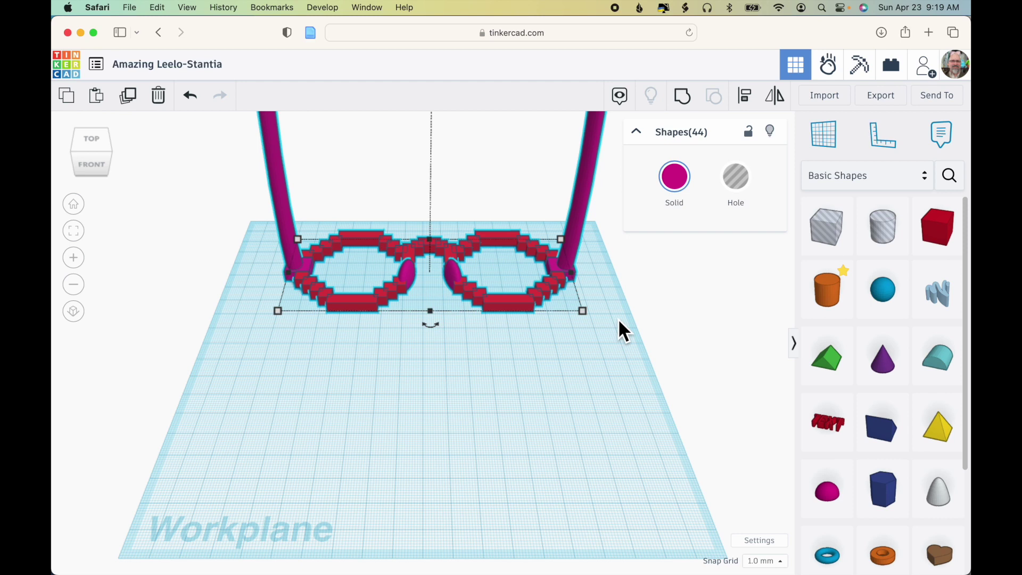
click(213, 67)
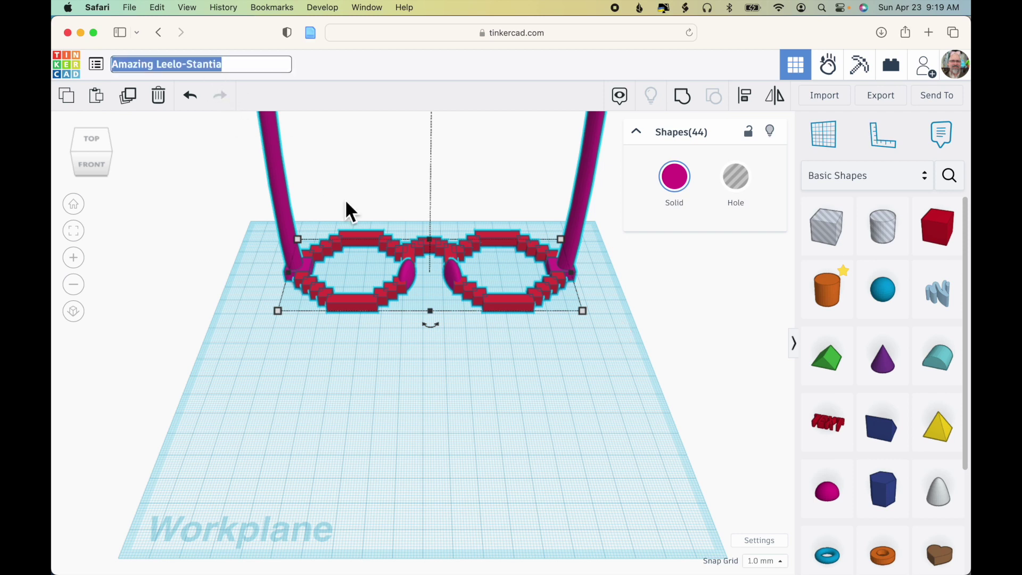
- Name the new design 'Eye Glass Frames' and deselect the glasses
text(Eye Glass Frames)
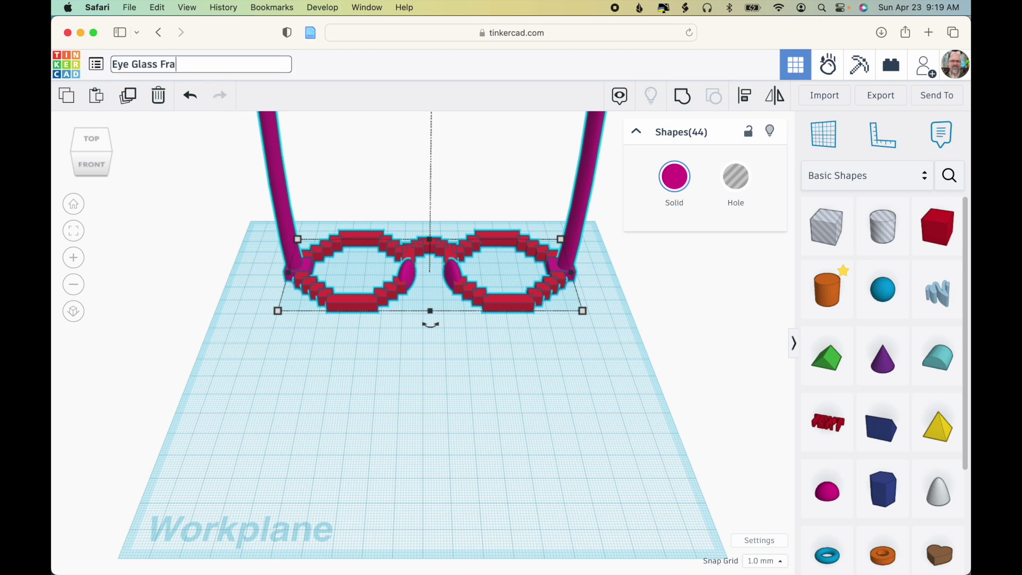
click(453, 360)
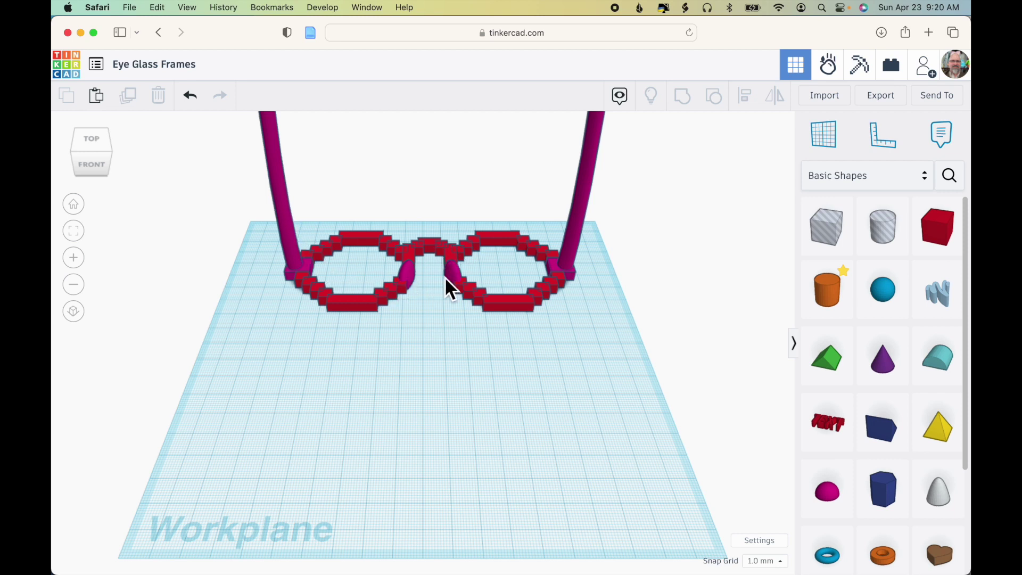
click(289, 204)
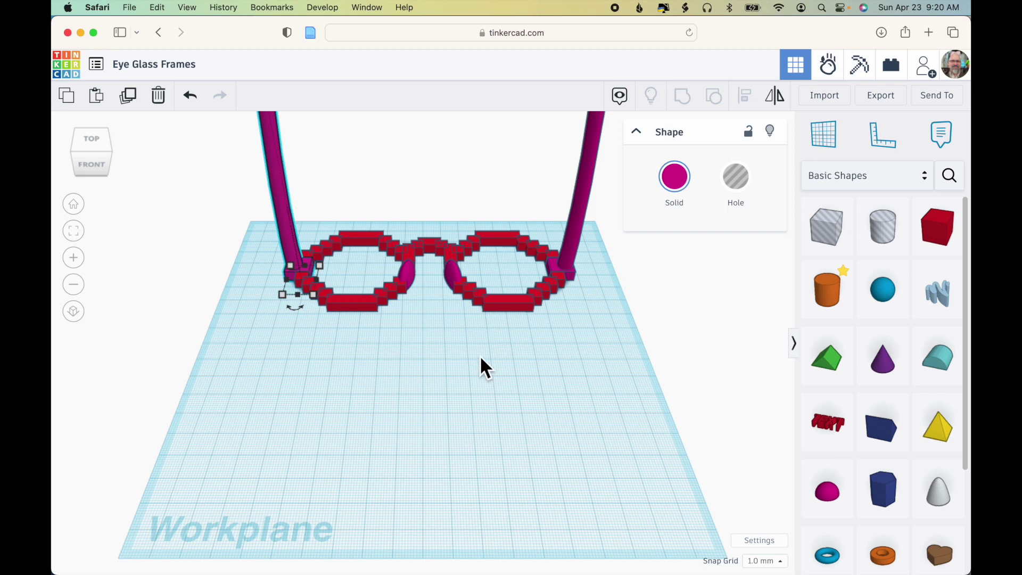
- Select both temple arms and both nose pads together, leaving them ungrouped
shift+click(412, 278)
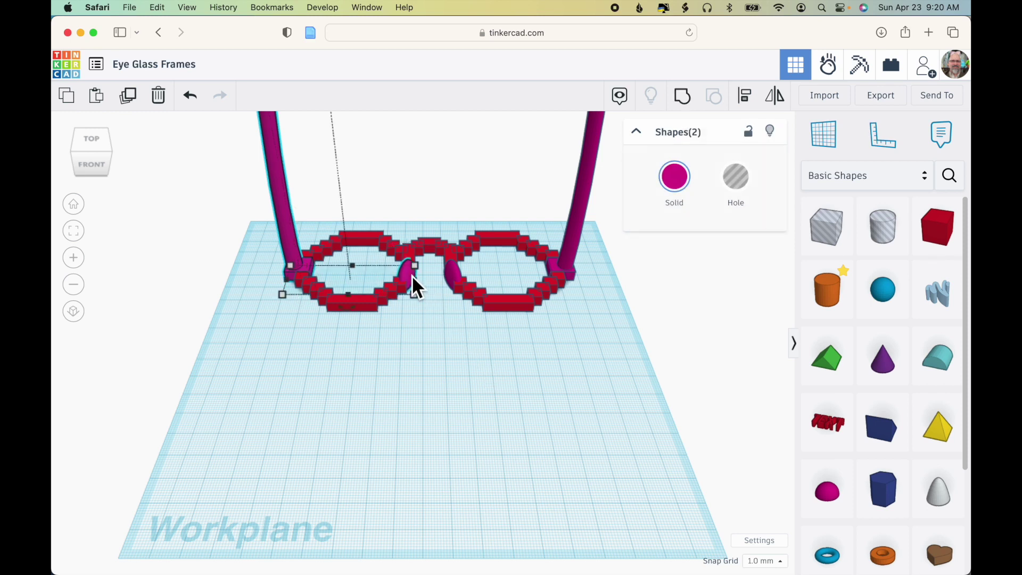
shift+click(455, 274)
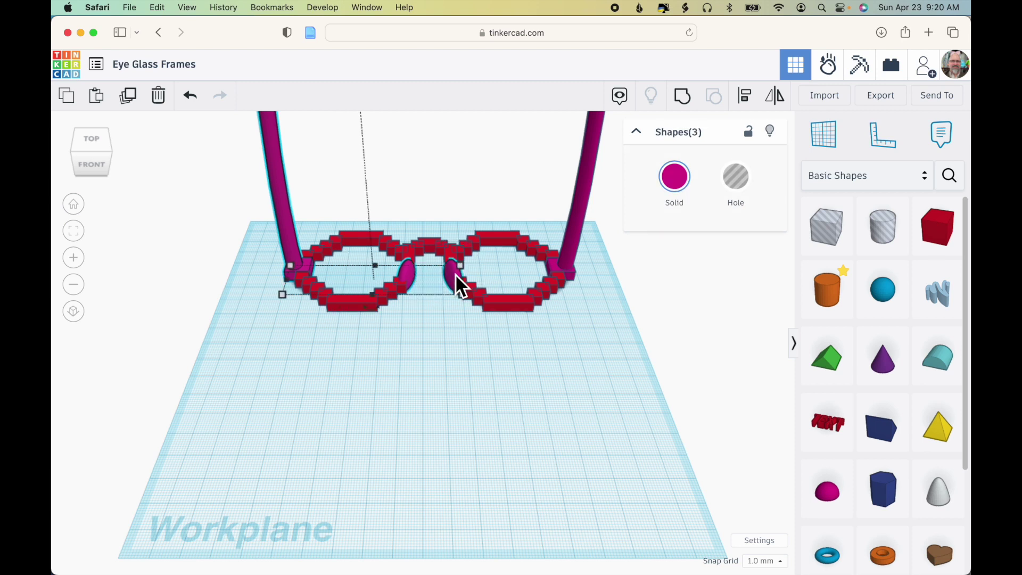
shift+click(581, 236)
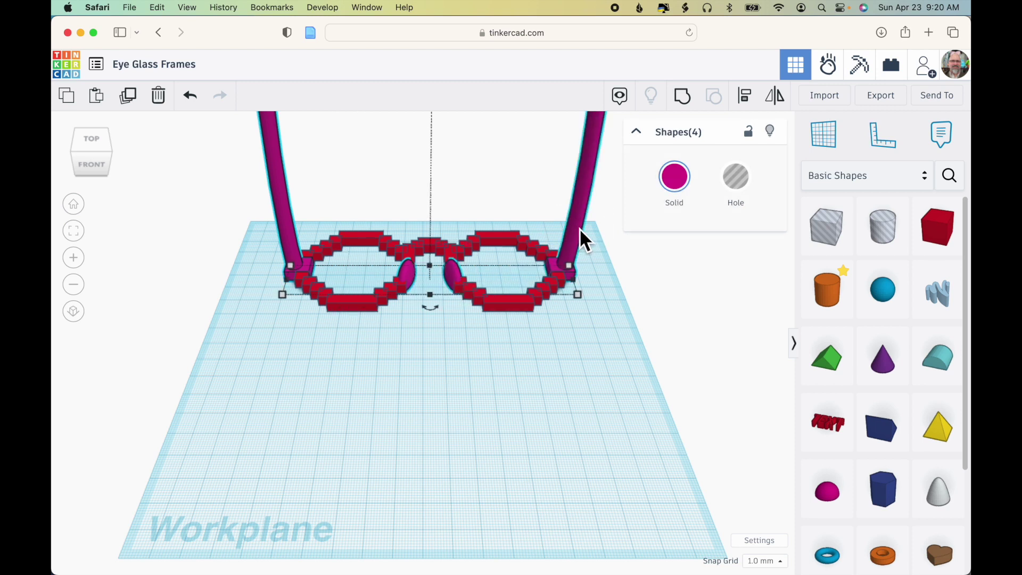
click(684, 98)
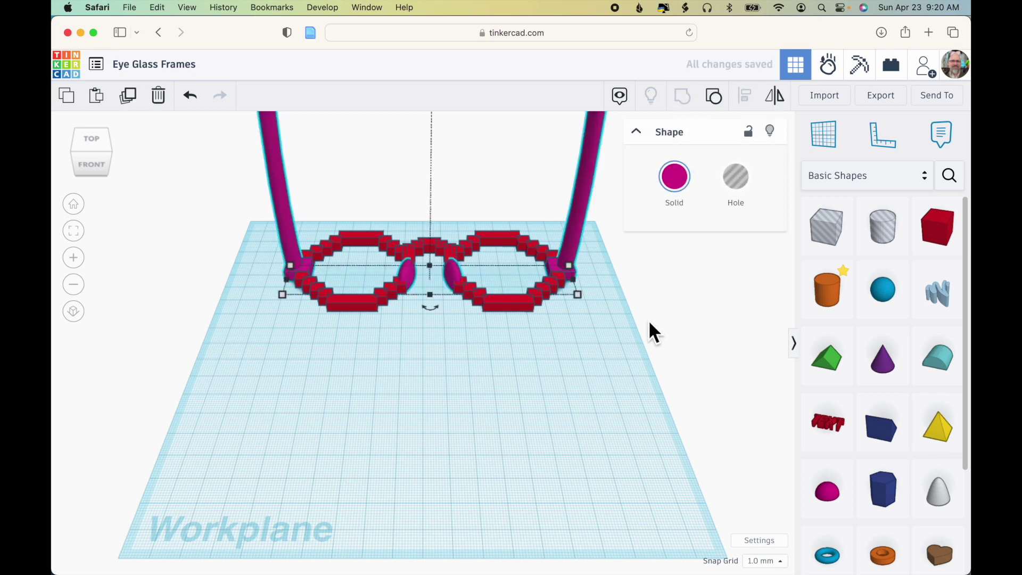
key(super+z)
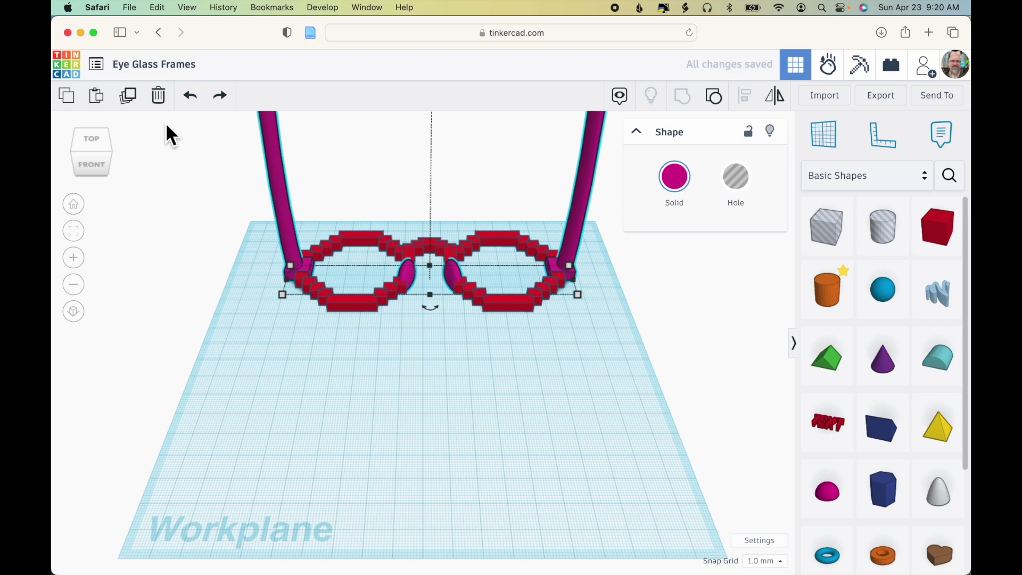
- Duplicate the temple arms and nose pads and nudge the copy three steps toward the front
click(129, 104)
key(Down)
key(Down)
key(Down)
key(Down)
key(Down)
key(Down)
key(Down)
key(Down)
key(Down)
key(Down)
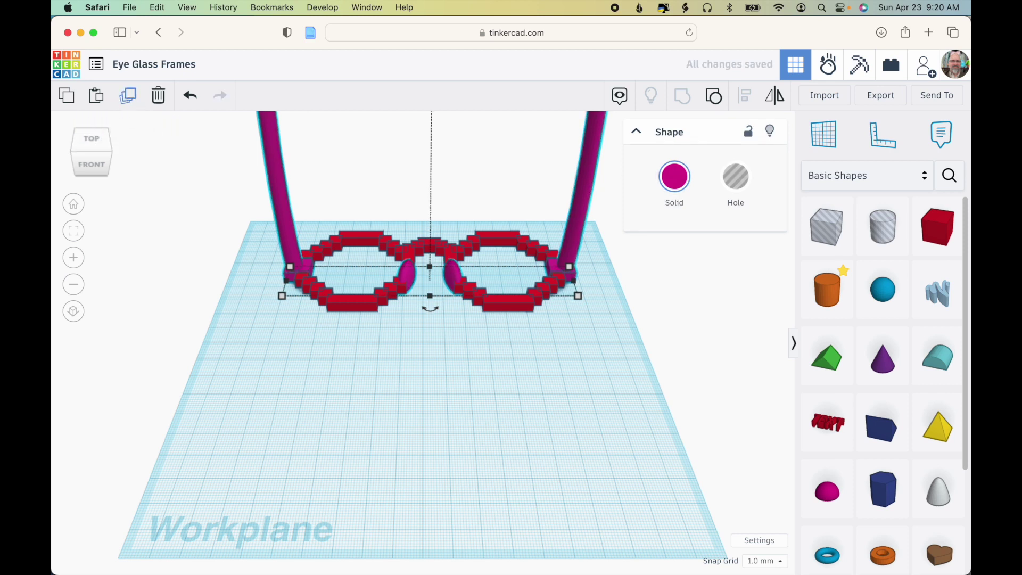
key(Down)
key(Down)
key(Down)
key(Down)
key(Down)
key(Down)
key(Down)
key(Down)
key(Down)
key(Down)
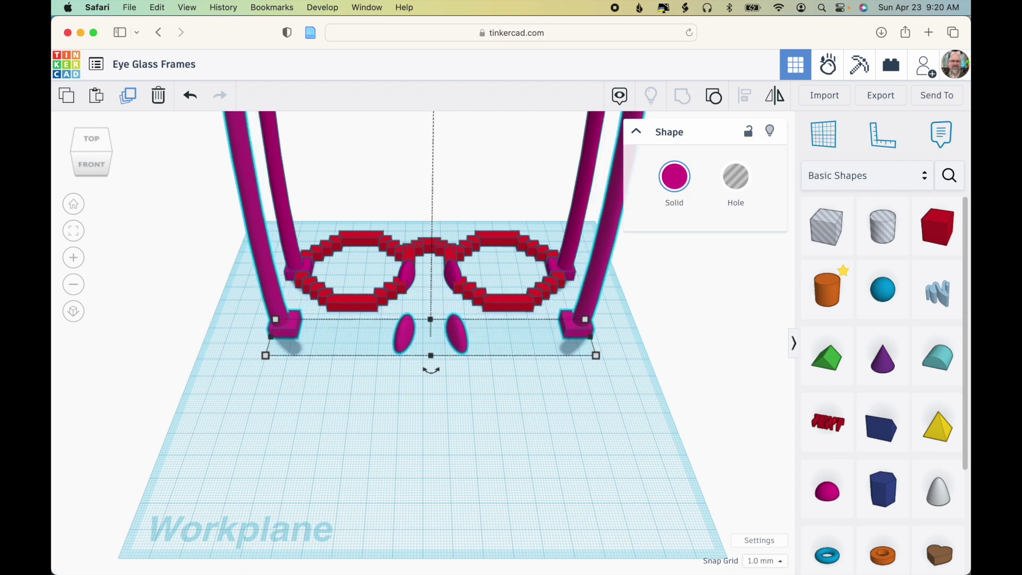
key(Down)
key(Down)
key(Down)
key(Down)
key(Down)
key(Down)
key(Down)
key(Down)
key(Down)
key(Down)
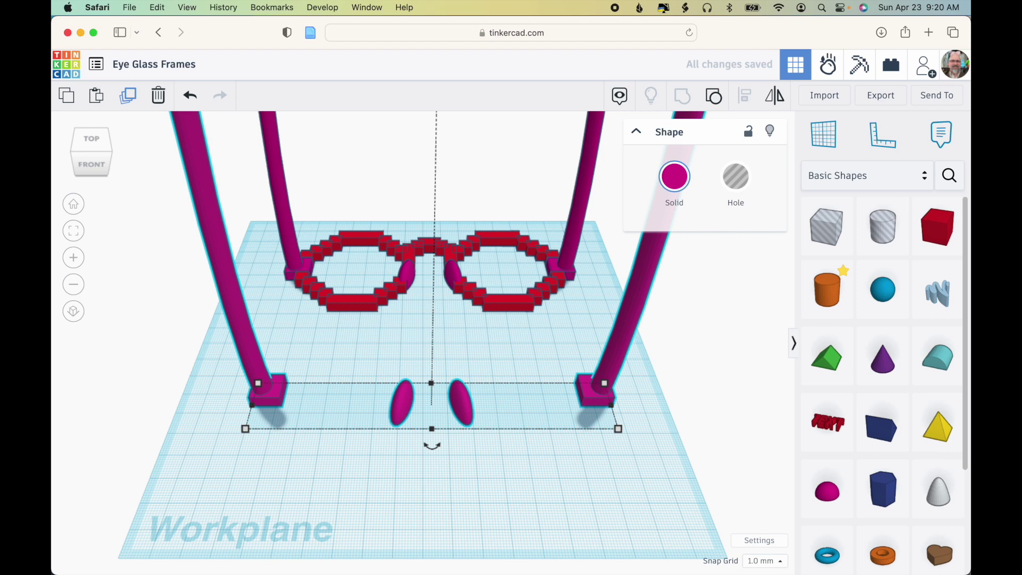
click(485, 496)
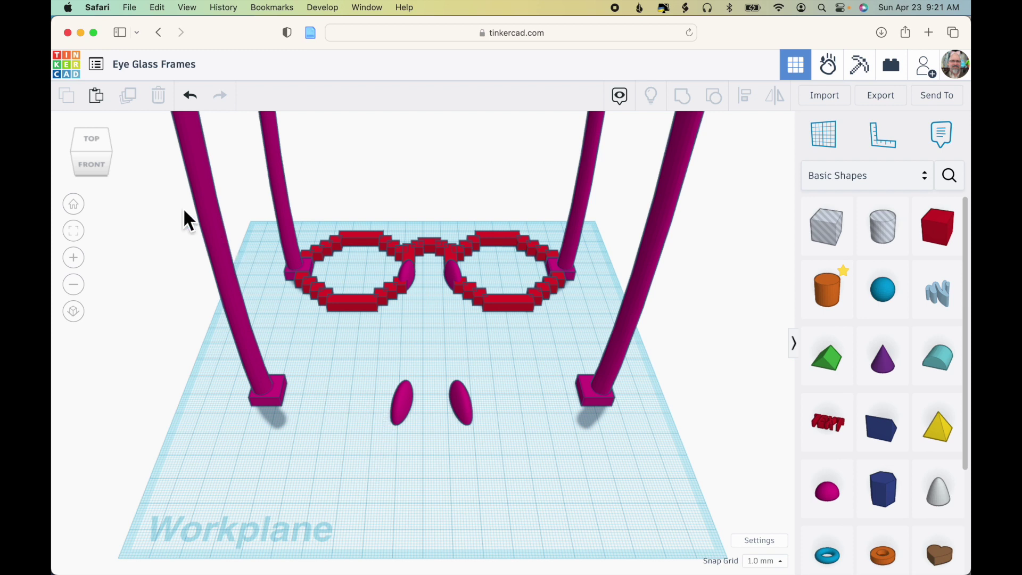
- Switch to the top view in orthographic projection
click(98, 147)
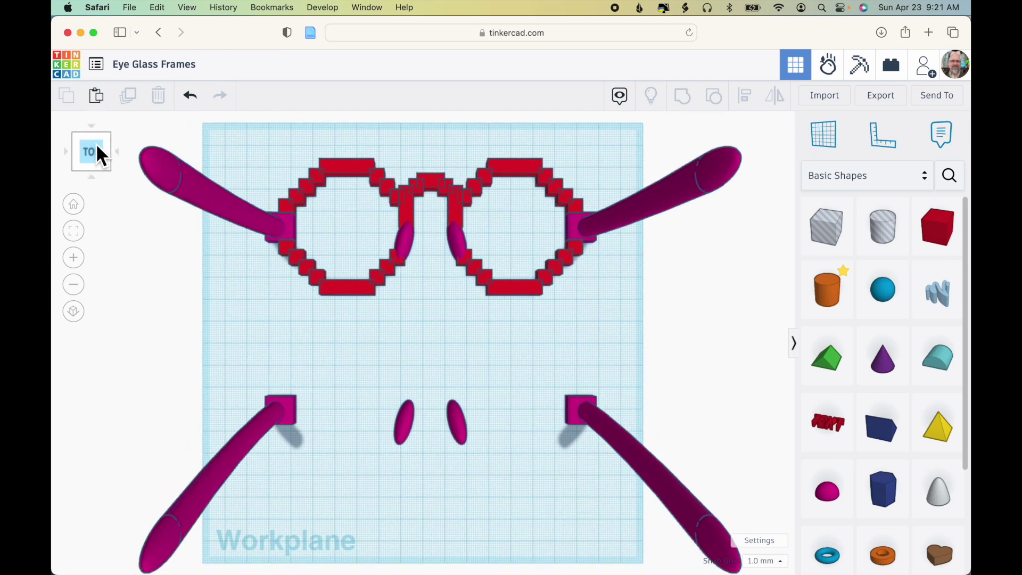
click(74, 312)
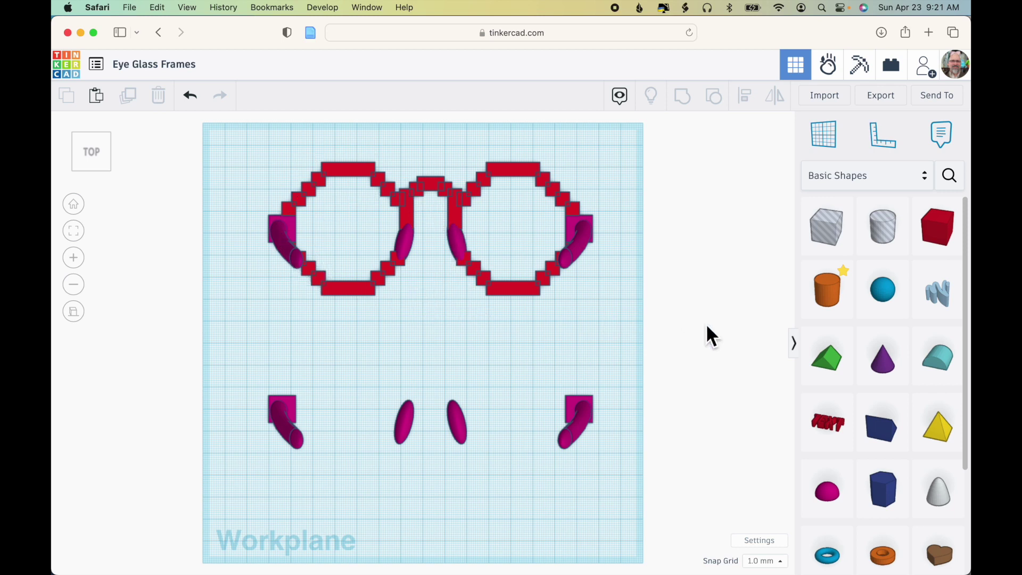
- Add a 64-sided cylinder, scale it up evenly, and place it over the left lens
drag(821, 298, 345, 344)
drag(690, 251, 756, 248)
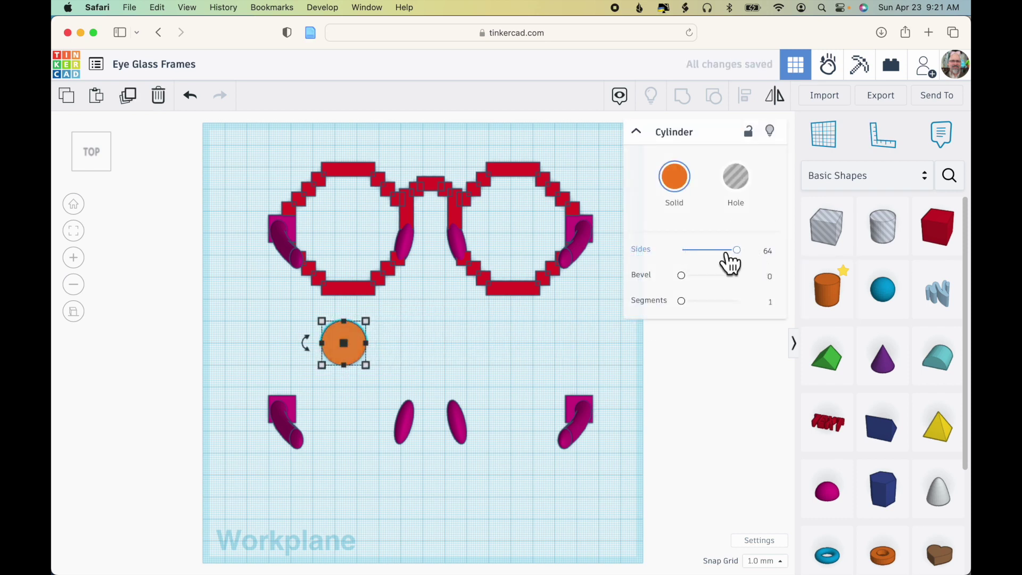
mouse_move(366, 367)
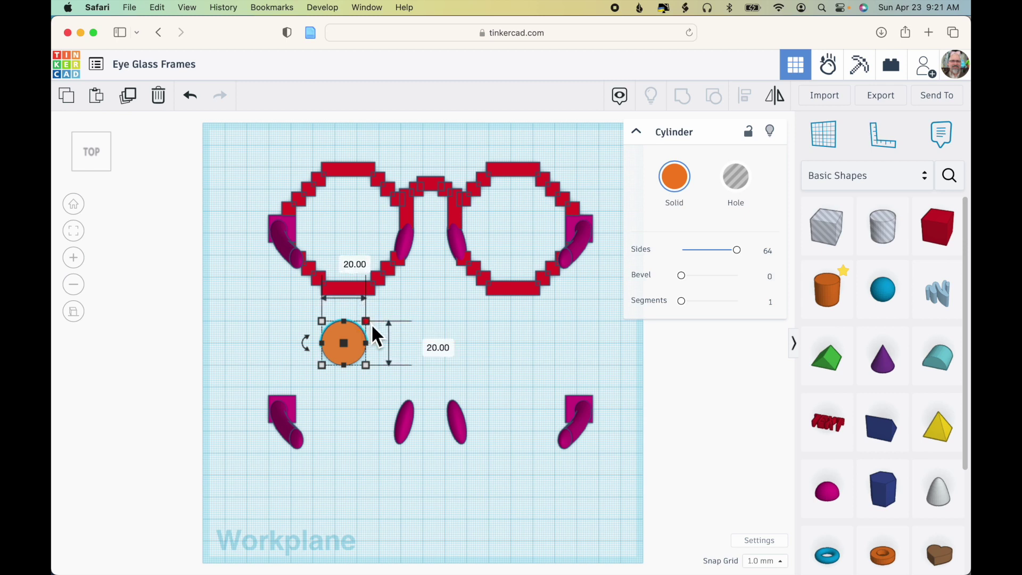
shift+drag(370, 324, 443, 244)
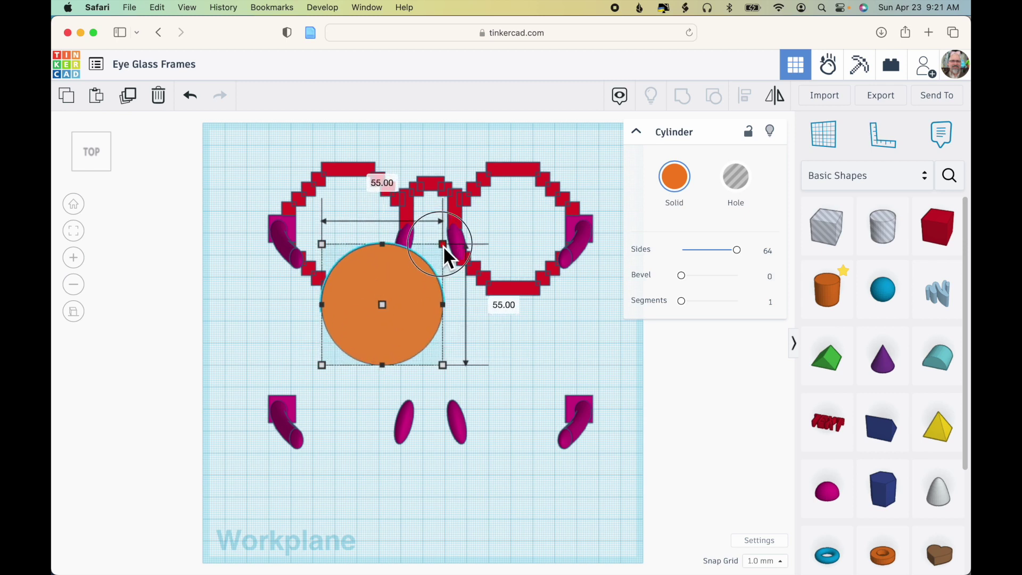
drag(426, 283, 390, 209)
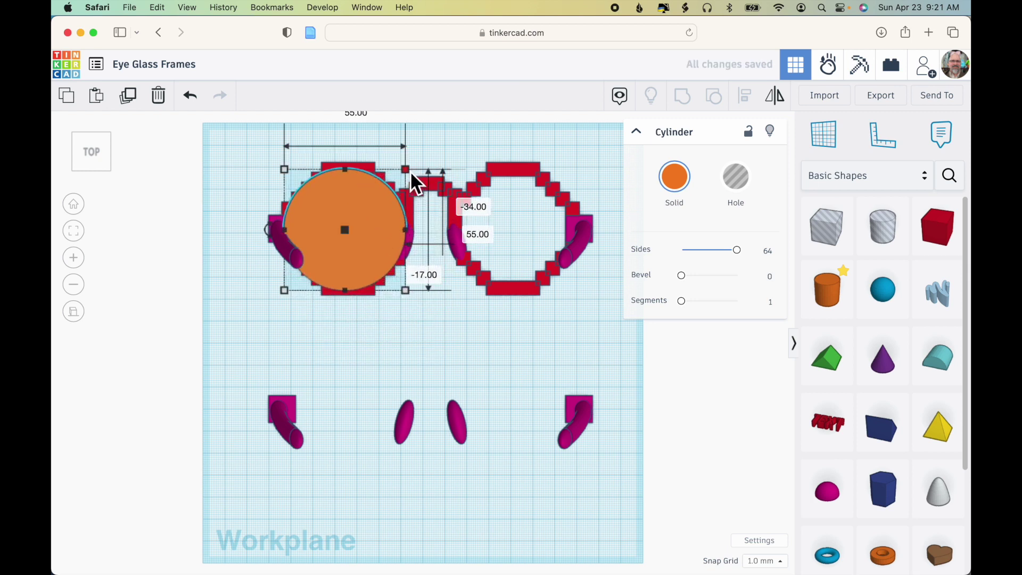
shift+drag(410, 169, 419, 165)
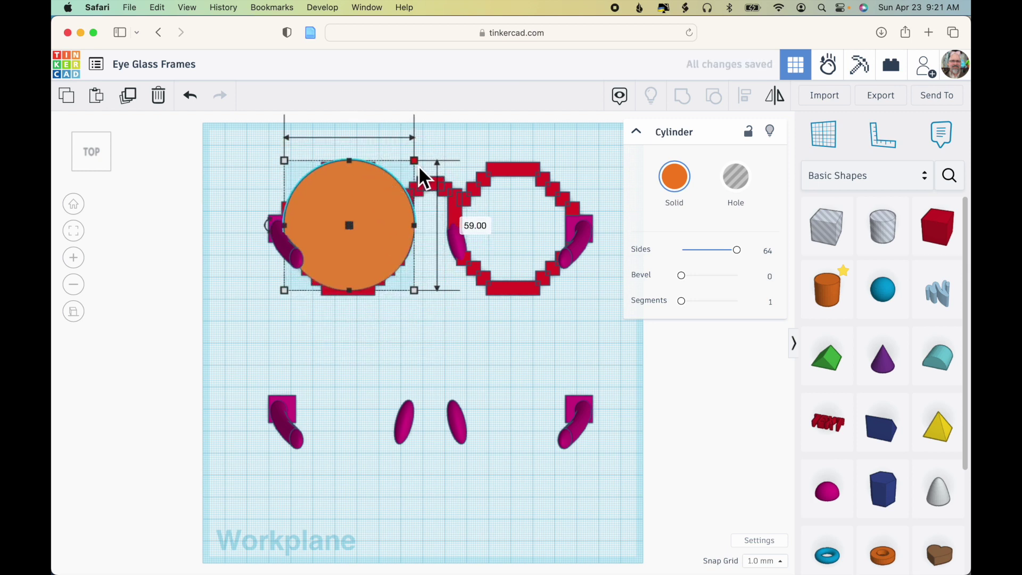
drag(385, 202, 381, 210)
click(440, 287)
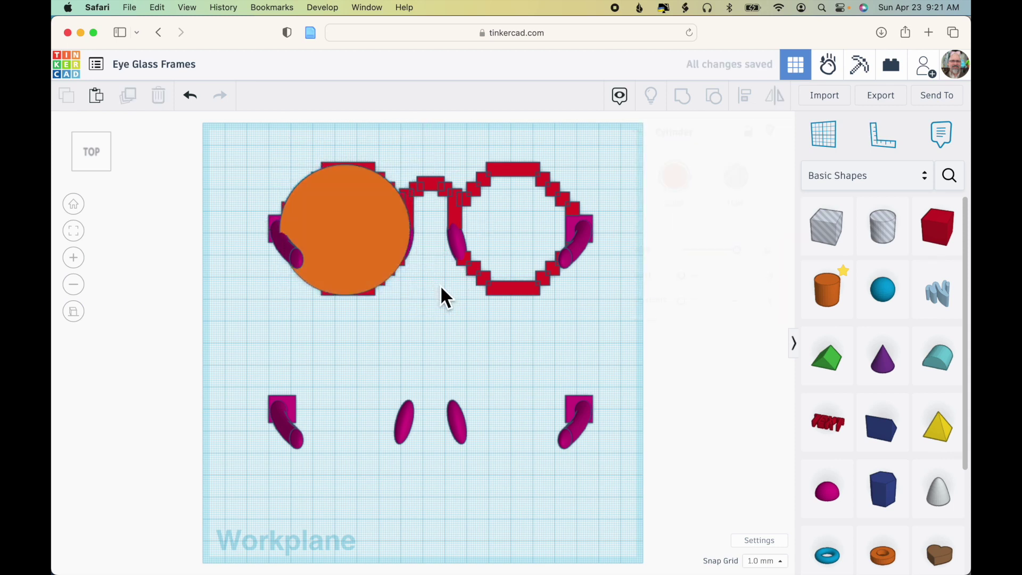
click(386, 232)
- Set the cylinder's width and length to 60 mm each
click(410, 165)
scroll(374, 198, up, 2)
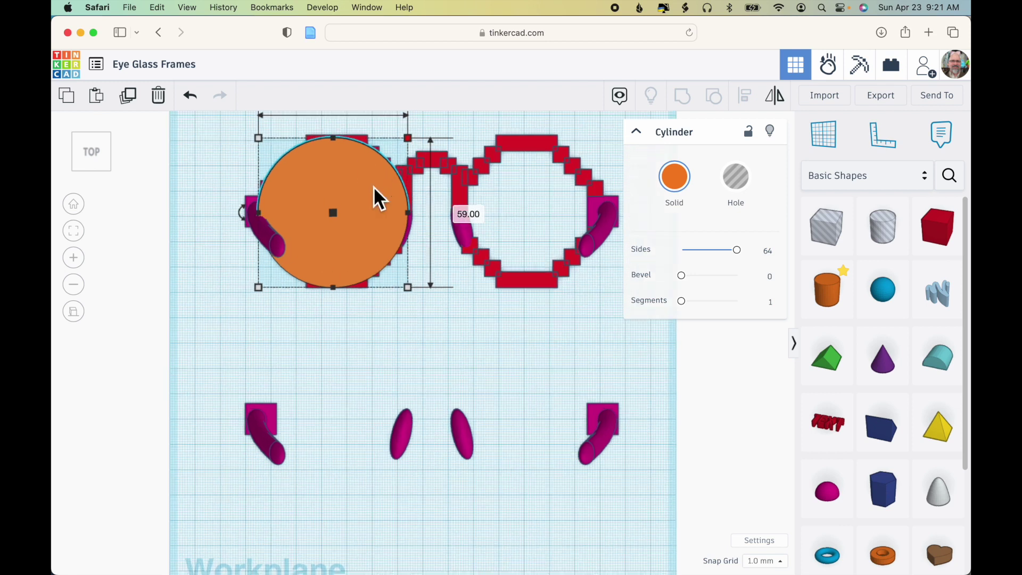
scroll(373, 186, down, 5)
click(373, 160)
text(60)
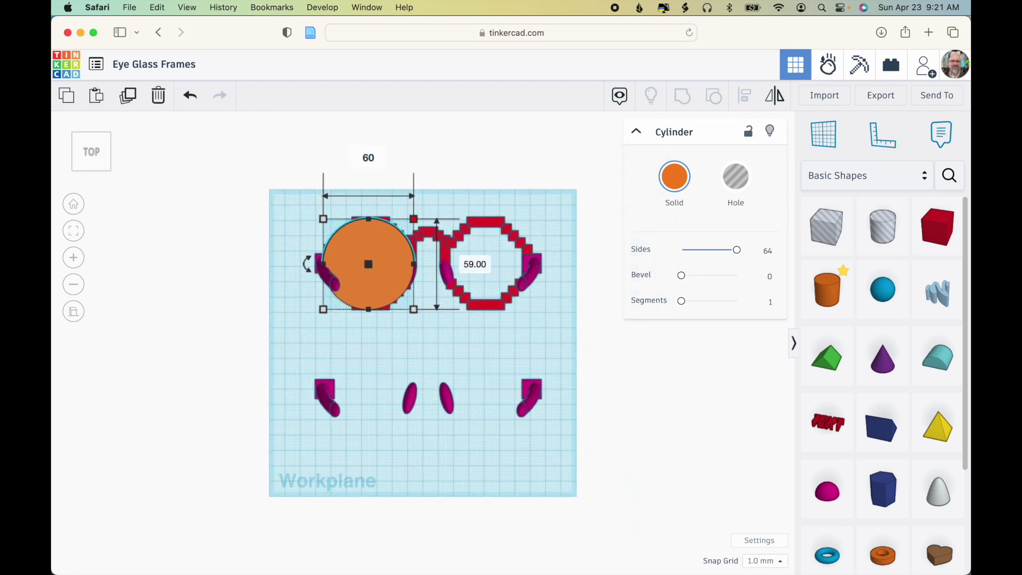
key(Tab)
text(60)
key(Return)
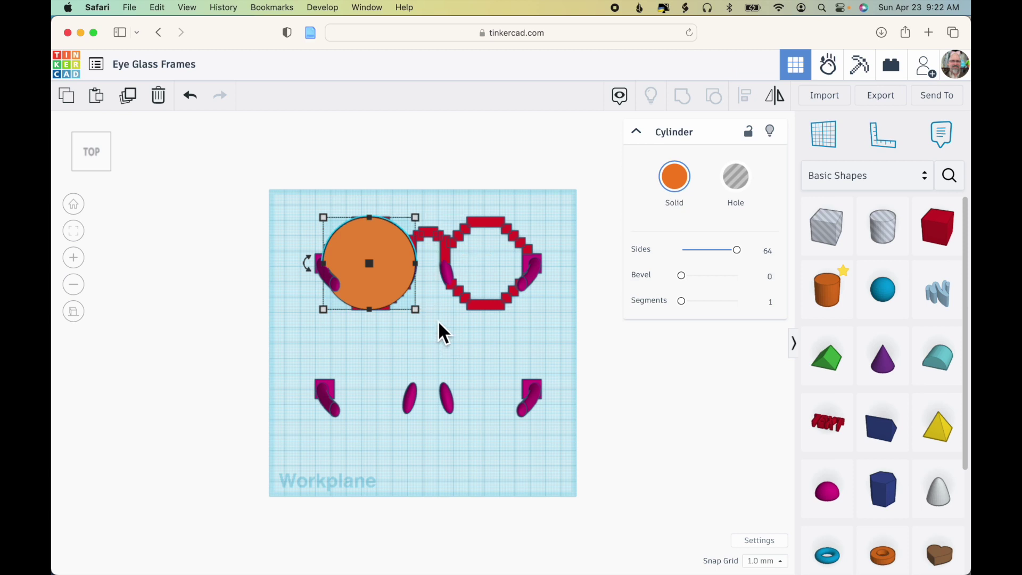
- Set the cylinder's height to 5 mm and return to the top view
right_drag(440, 321, 417, 232)
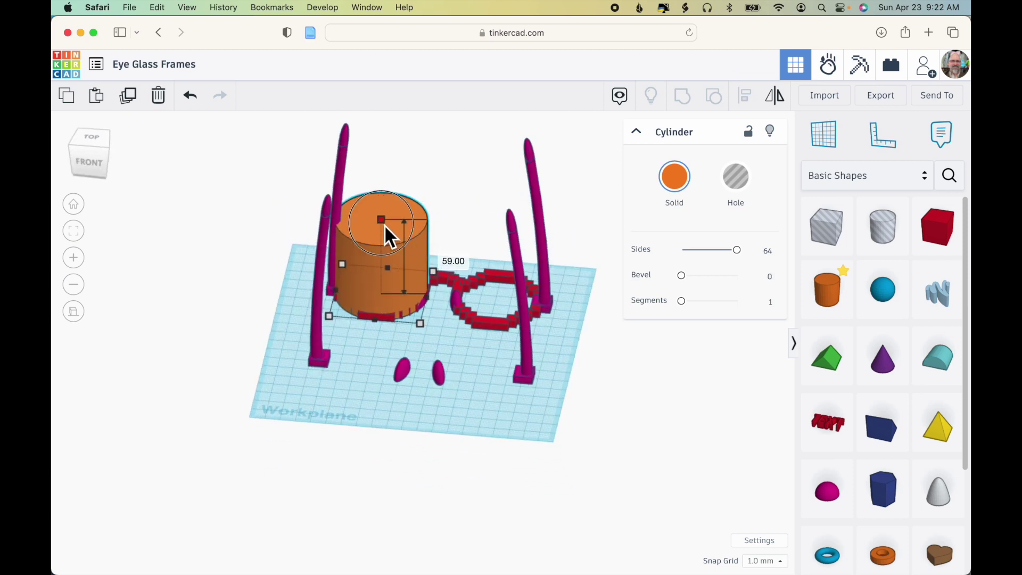
click(443, 260)
text(5)
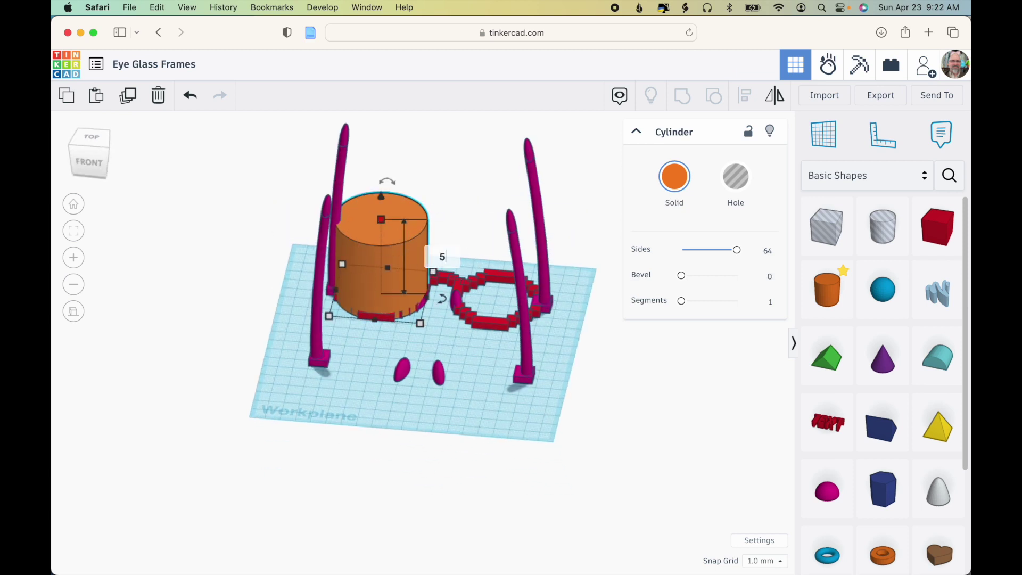
key(Return)
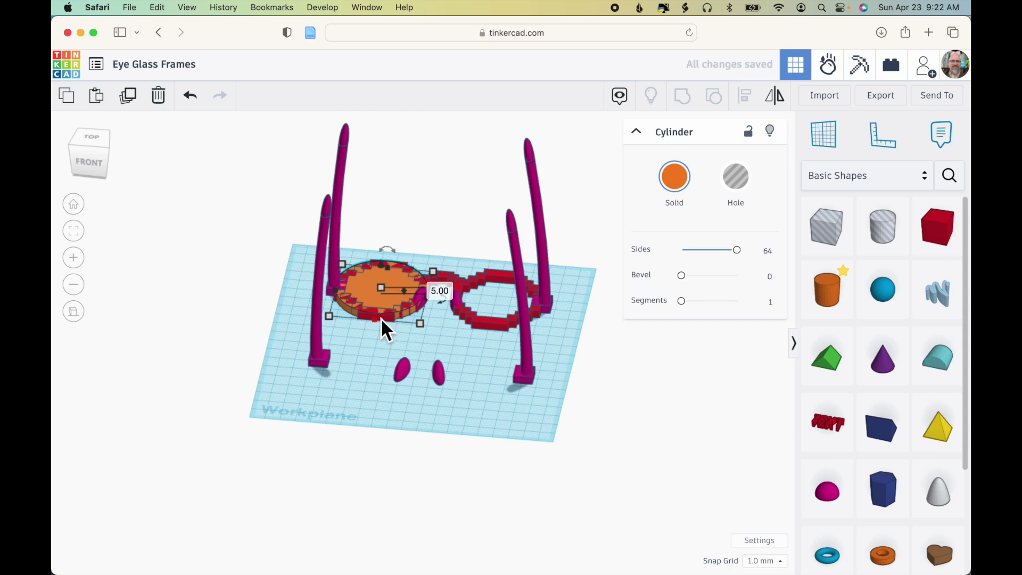
click(99, 144)
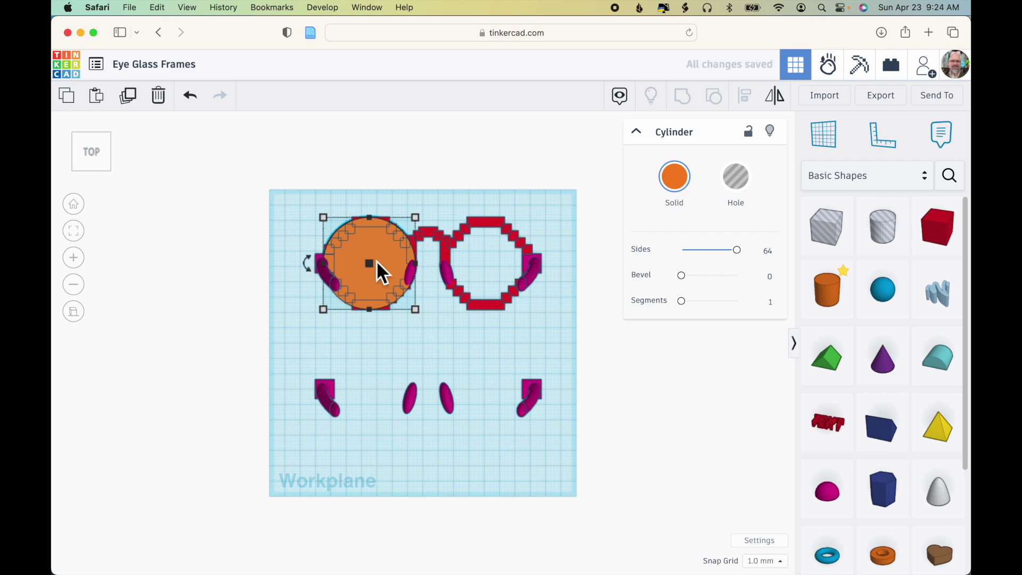
- Enlarge the cylinder to about 67 mm over the left lens and make it transparent
key(f)
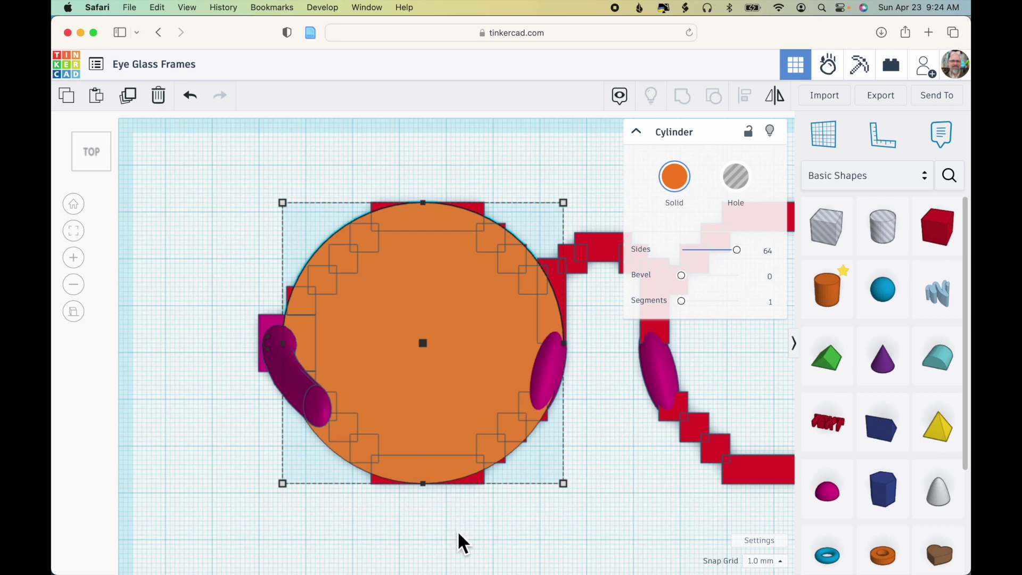
key(Left)
key(Left)
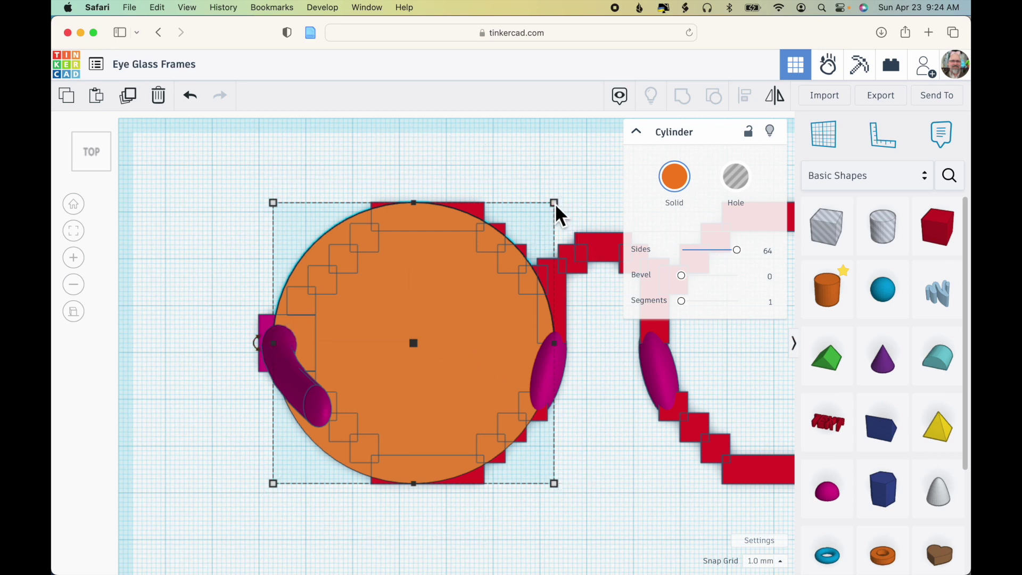
drag(557, 202, 560, 190)
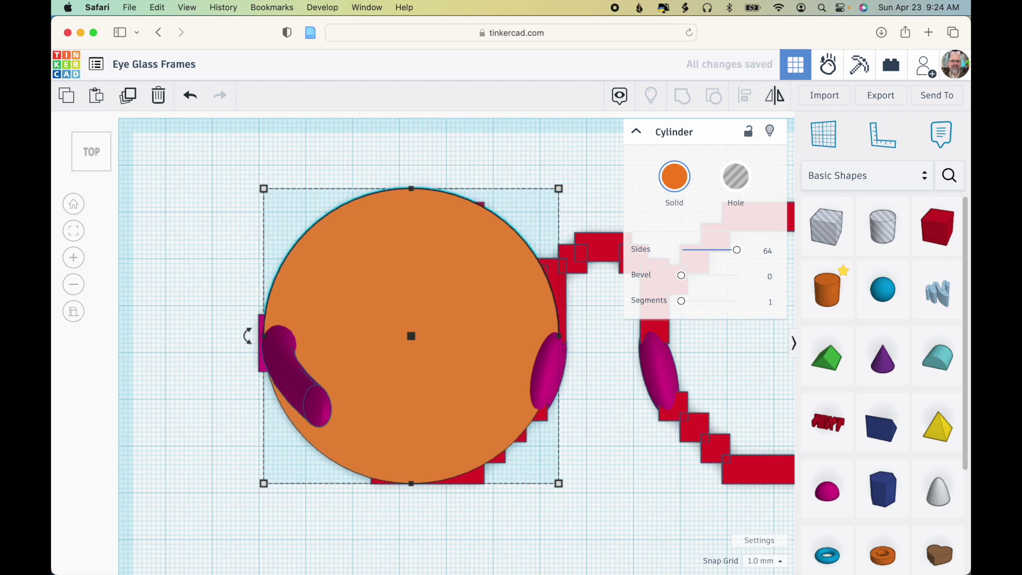
drag(564, 193, 577, 170)
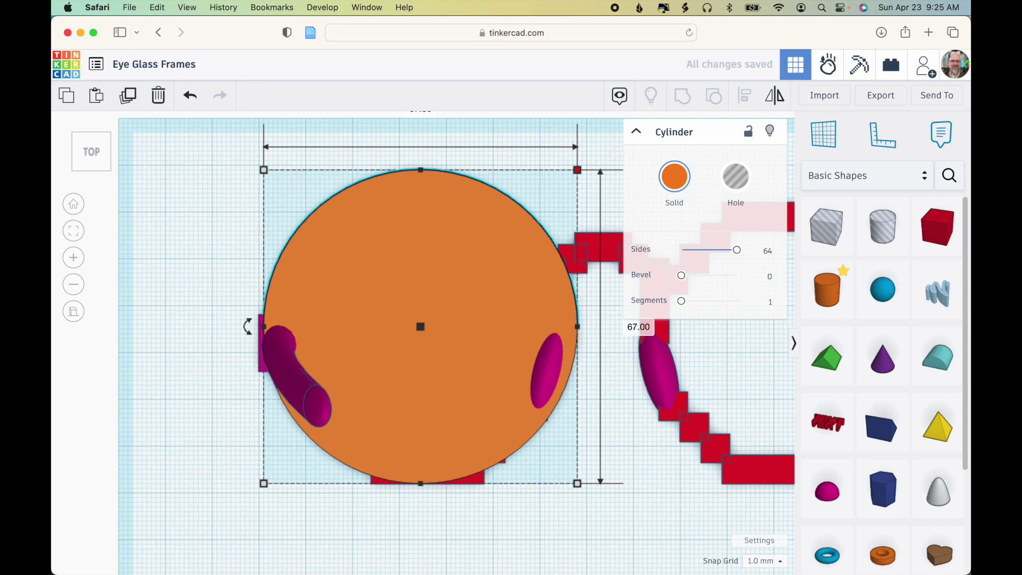
key(Left)
key(Left)
key(Left)
key(Left)
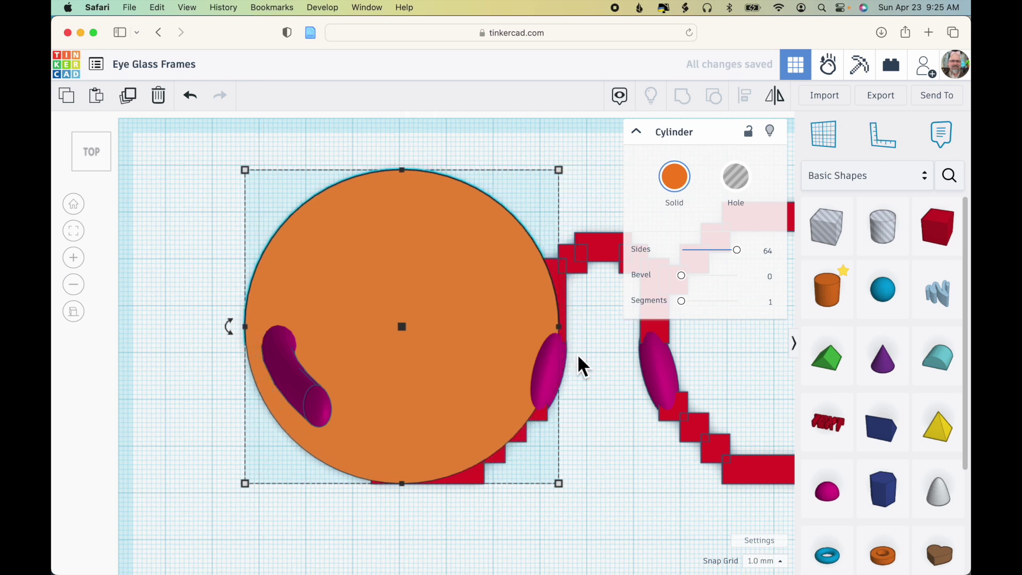
click(600, 458)
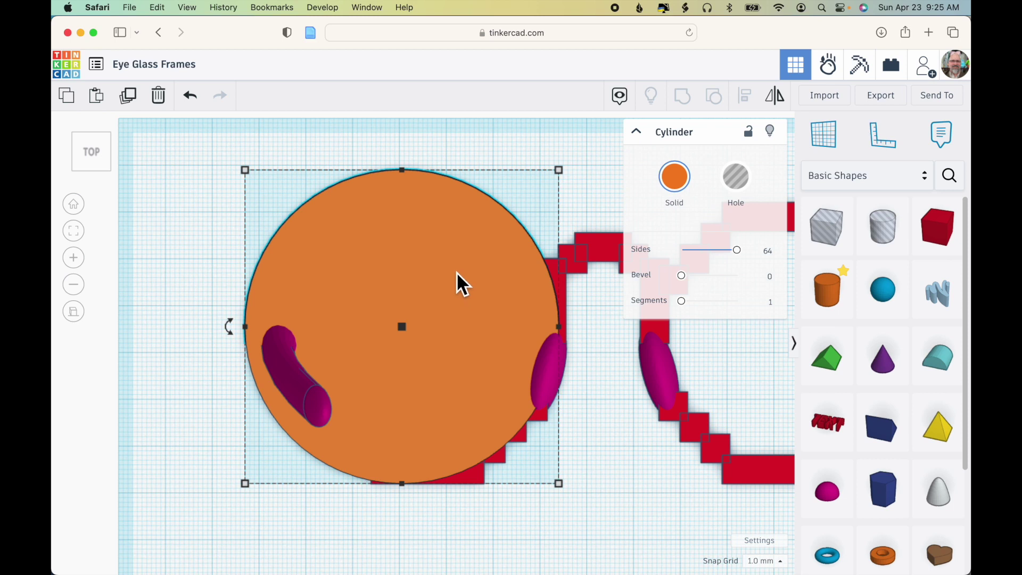
key(t)
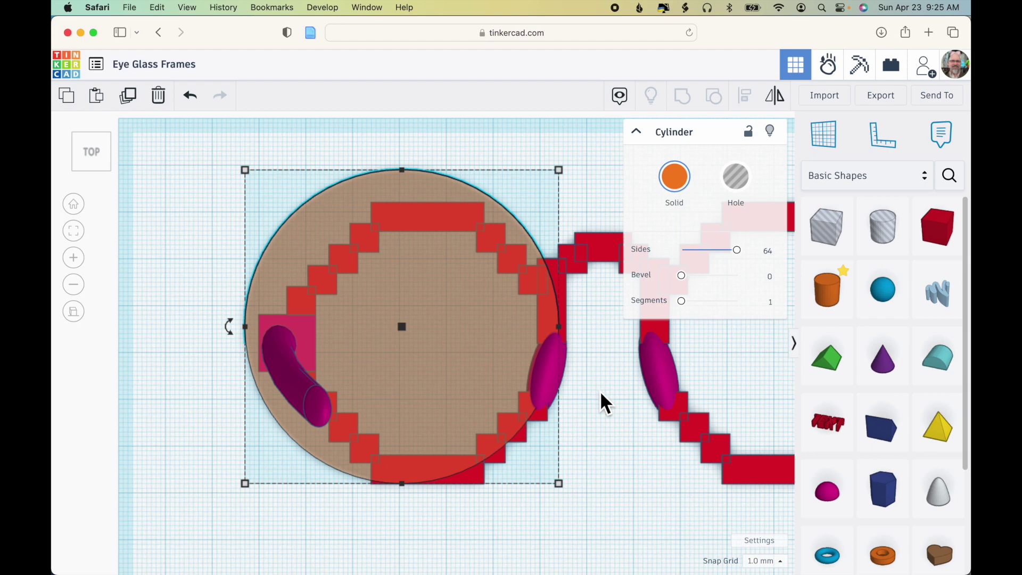
- Set the orange lens disc's height to 5 mm and return to the top view
right_drag(616, 461, 608, 394)
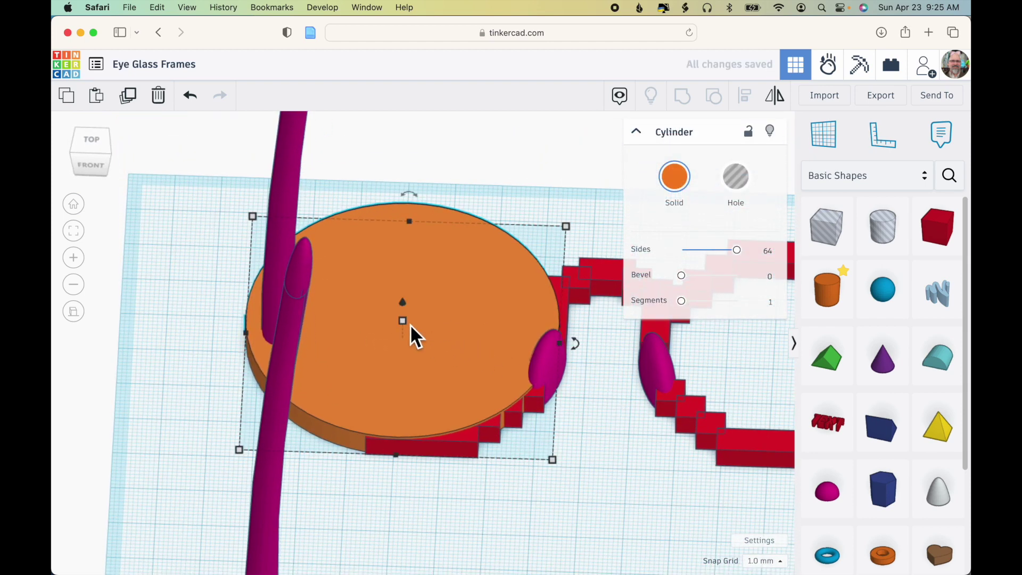
mouse_move(402, 320)
click(470, 335)
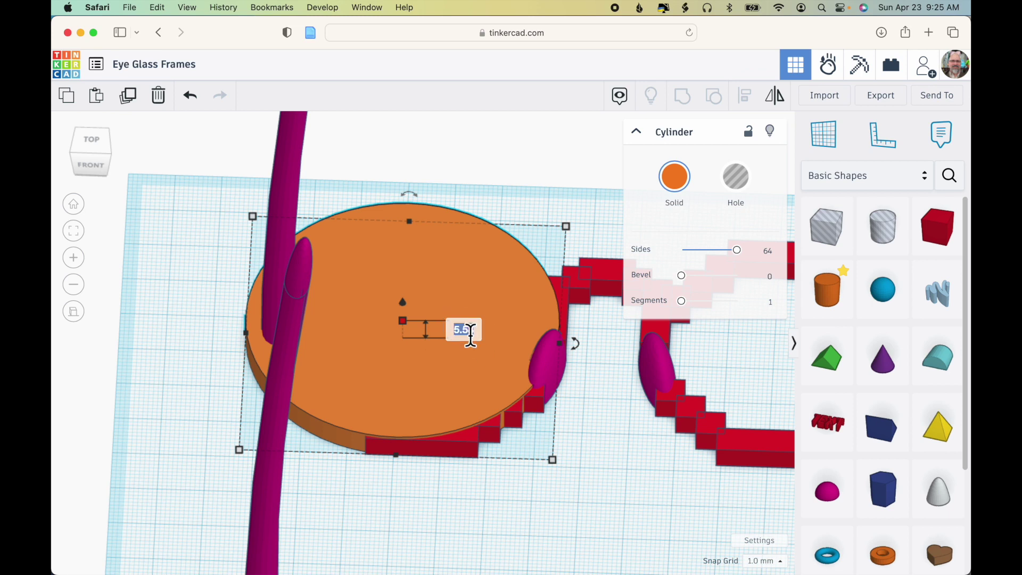
text(5)
key(Return)
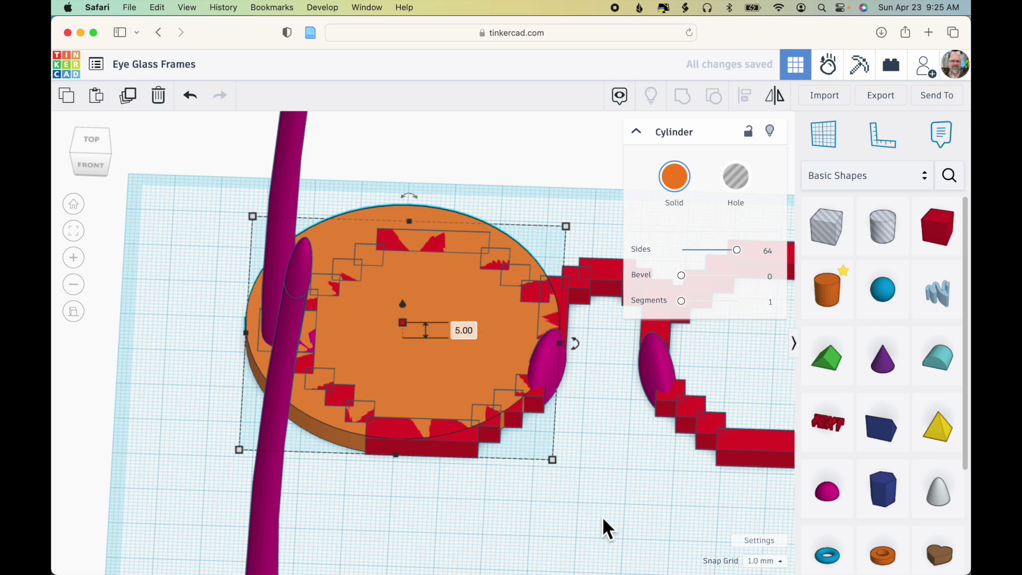
right_drag(605, 490, 616, 571)
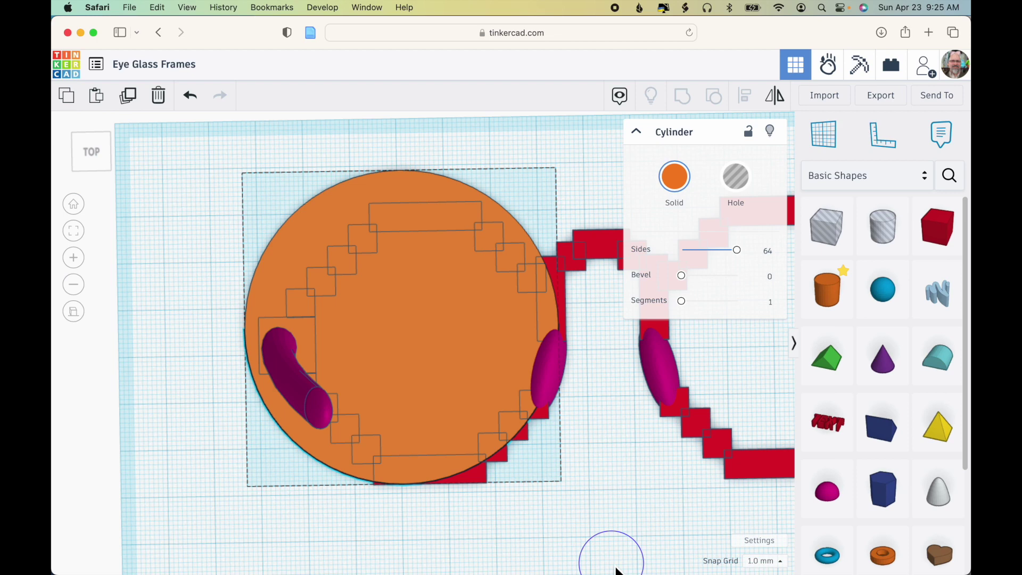
right_drag(616, 571, 610, 571)
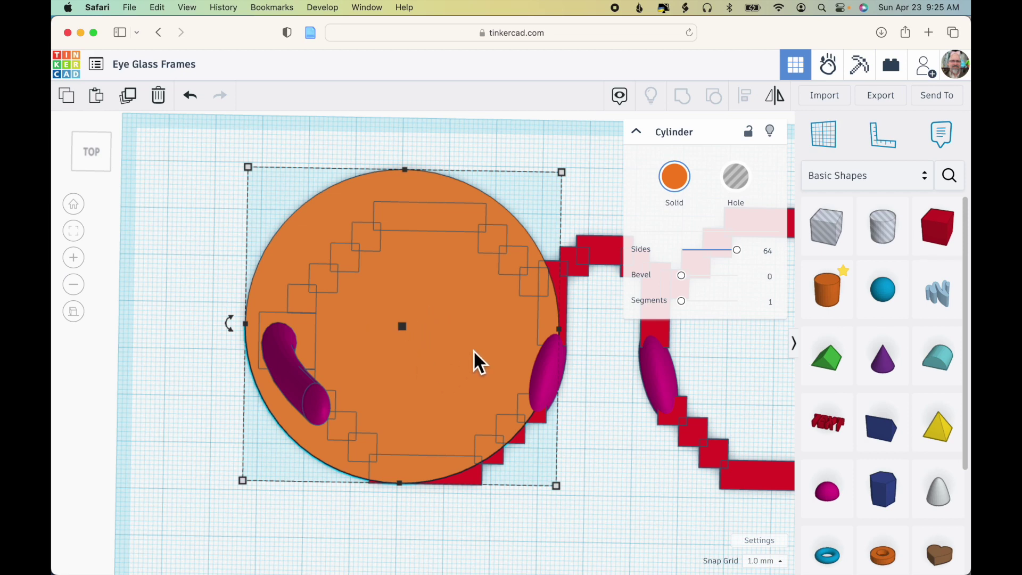
drag(867, 234, 420, 352)
- Give the cylinder hole 64 sides, enlarge it to about 35 mm and place it on the left disc
drag(689, 249, 762, 254)
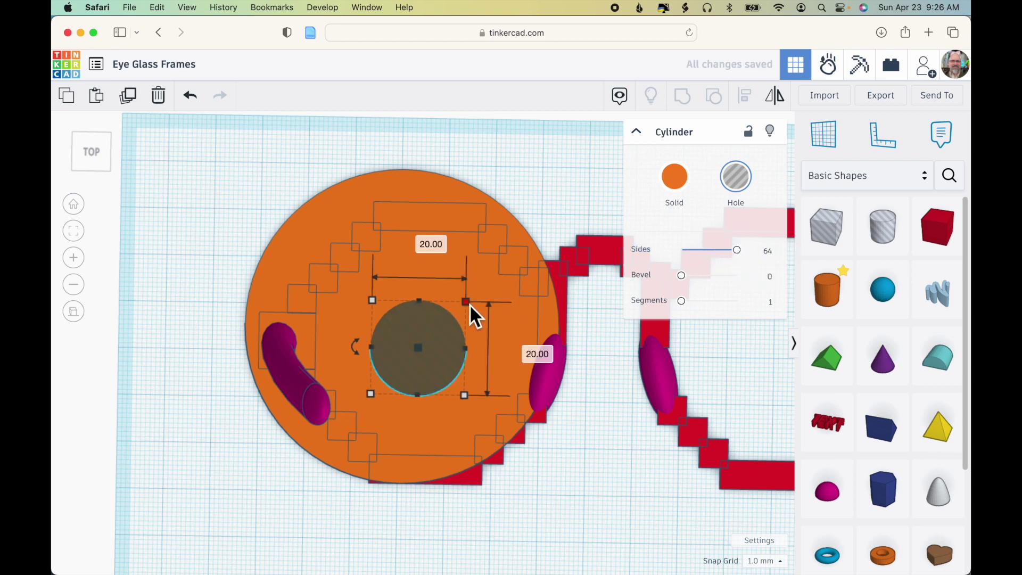
drag(469, 304, 543, 252)
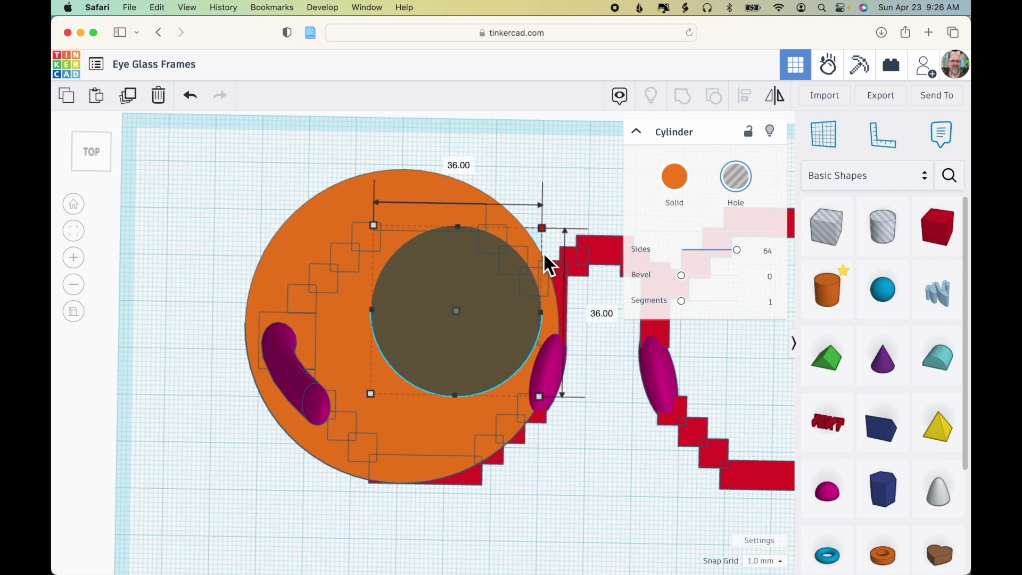
drag(490, 305, 439, 323)
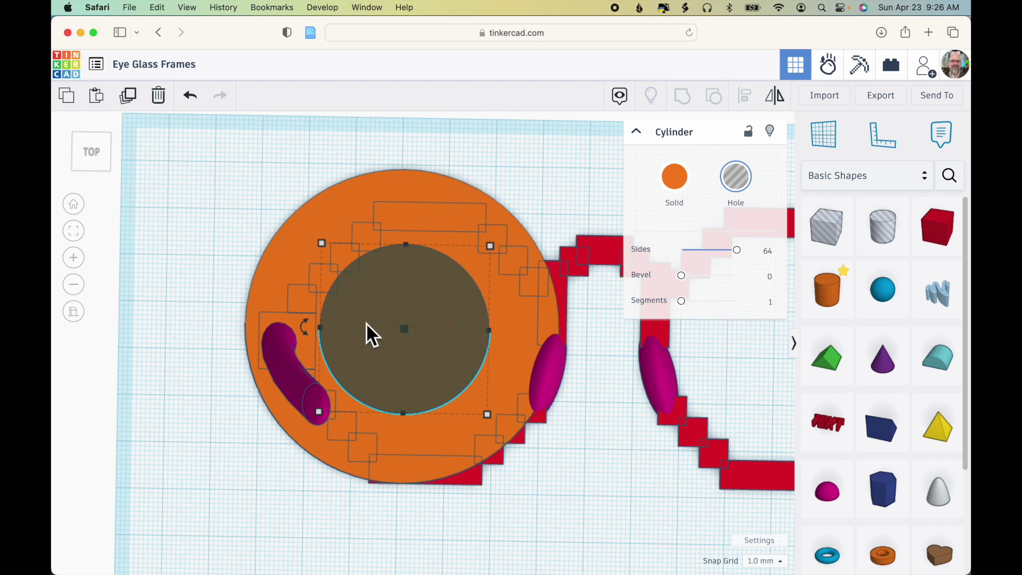
- Centre-align the hole and the orange disc on both axes
shift+click(433, 193)
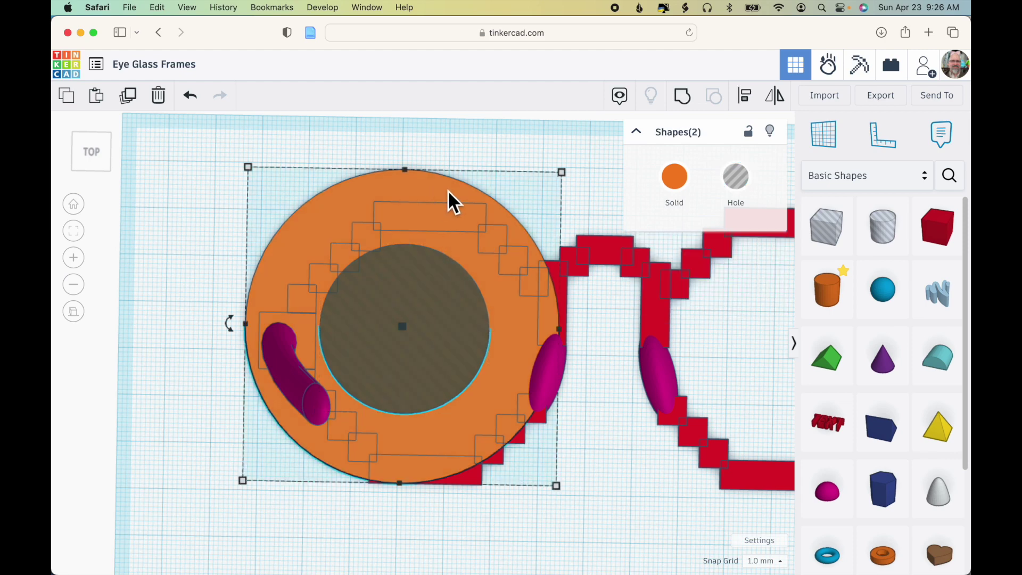
click(743, 101)
click(407, 157)
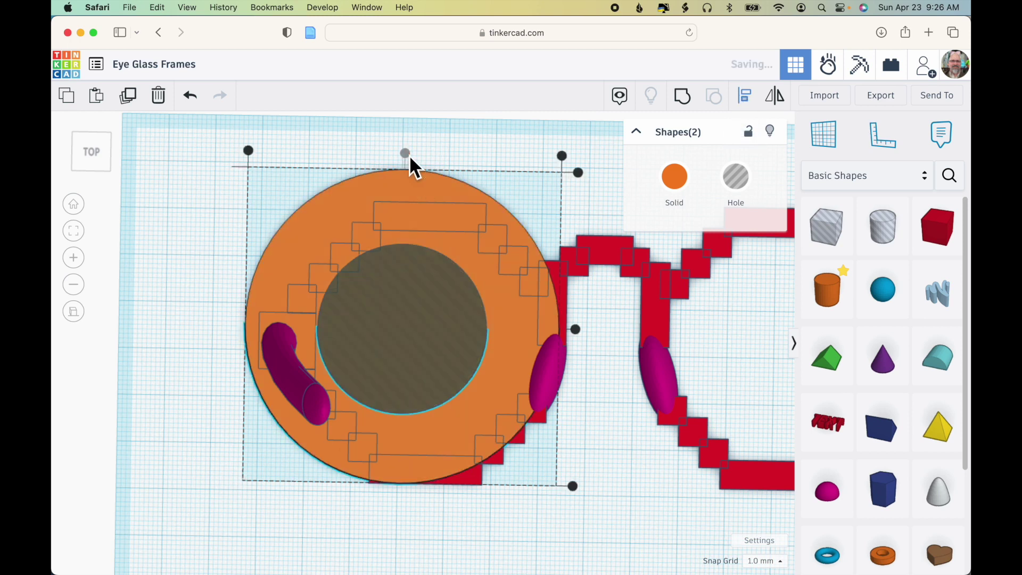
click(582, 331)
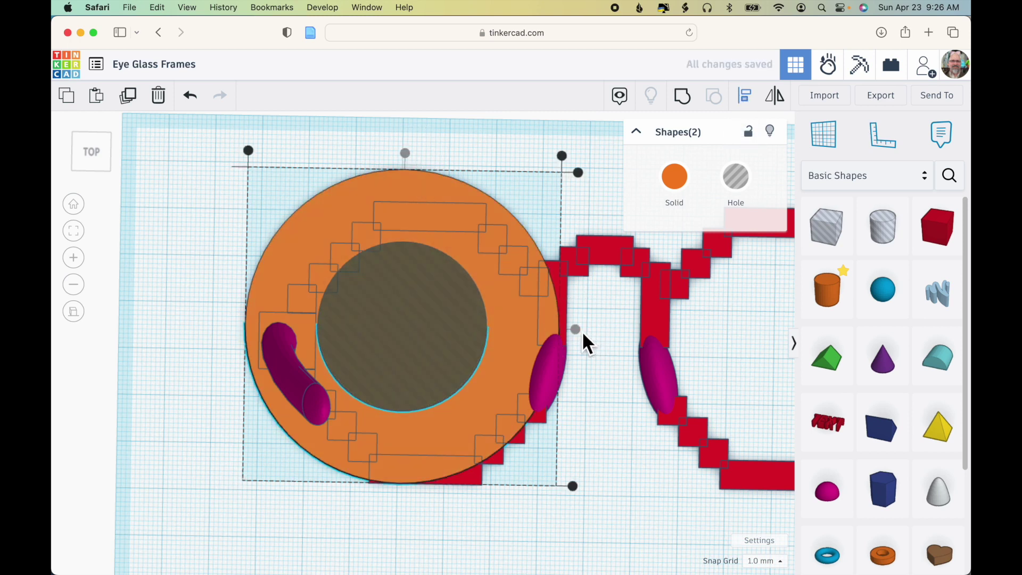
click(475, 364)
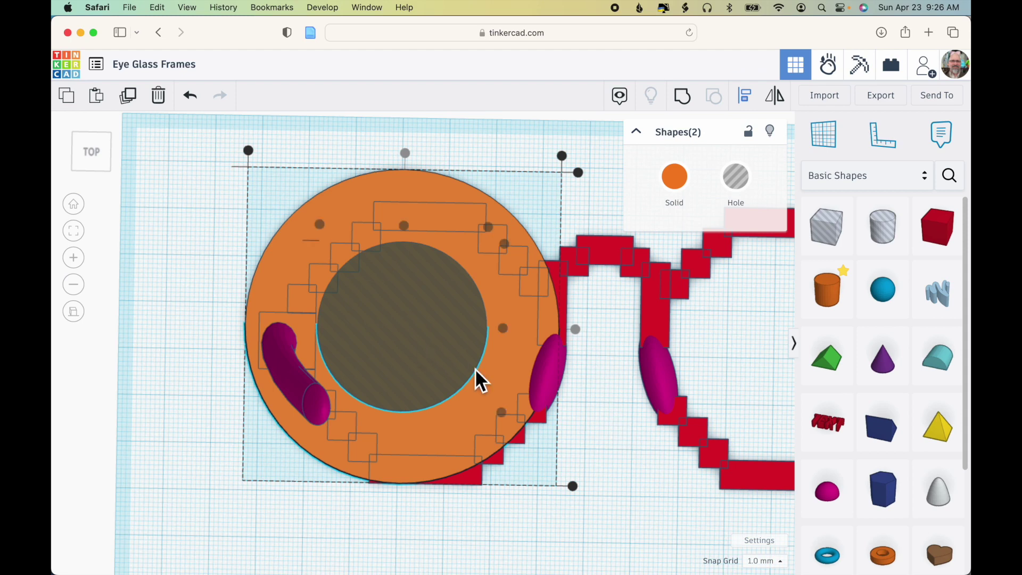
scroll(519, 401, down, 5)
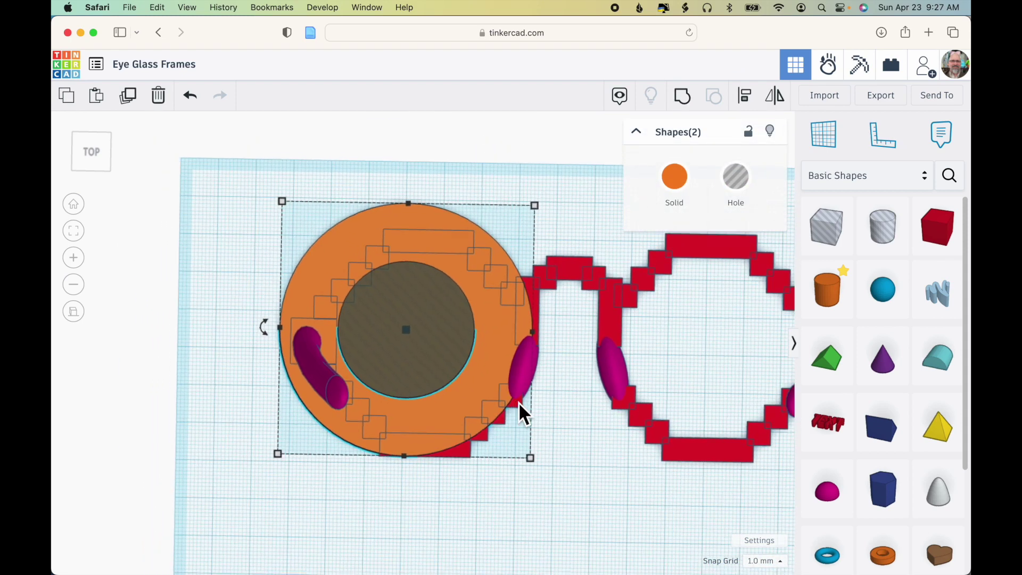
- Duplicate the holed left disc and nudge the copy right until it sits over the right lens
click(128, 101)
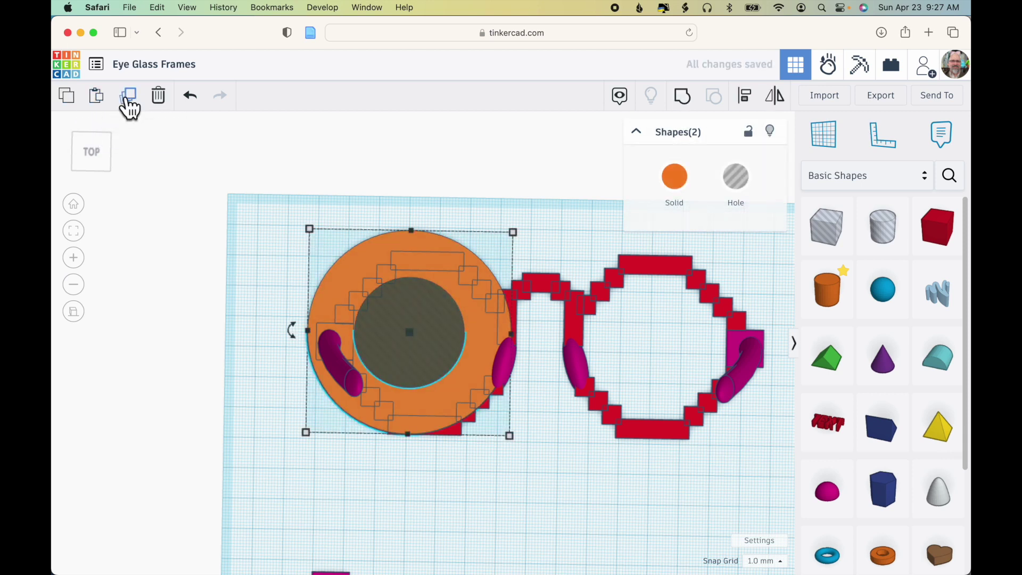
key(Right)
key(Right)
key(Right)
key(Right)
key(Right)
key(Right)
key(Right)
key(Right)
key(Right)
key(Right)
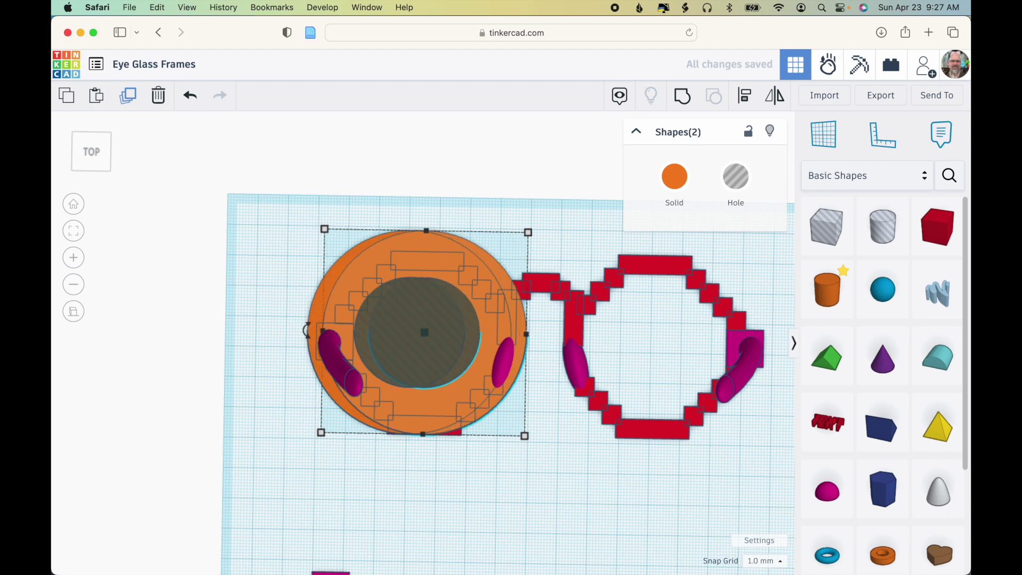
key(Right)
key(Right)
key(Right)
key(Right)
key(Right)
key(Right)
key(Right)
key(Right)
key(Right)
key(Right)
key(Right)
key(Right)
key(Right)
key(Right)
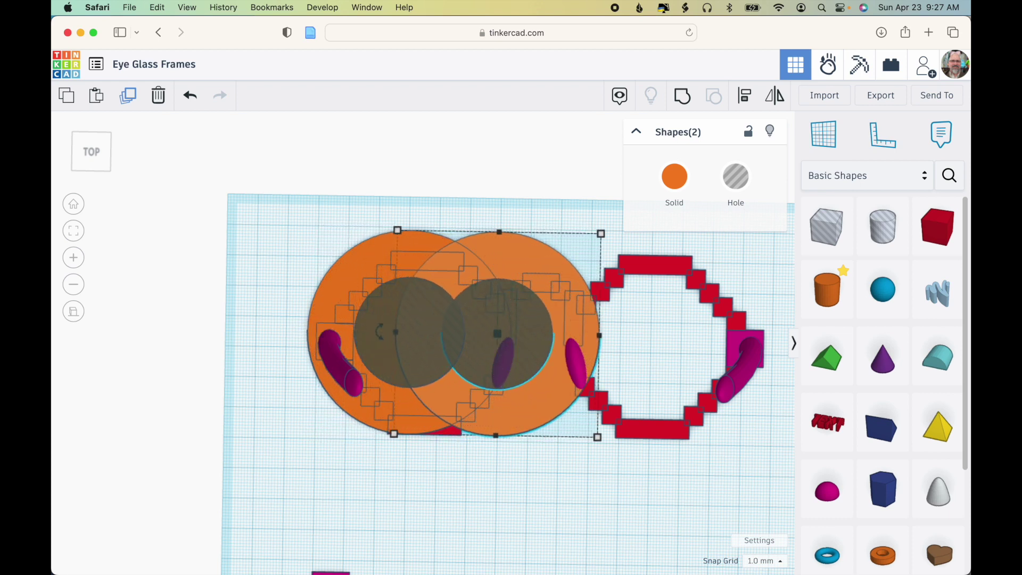
key(Right)
key(Right)
key(Right)
key(Right)
key(Right)
key(Right)
key(Right)
key(Right)
key(Right)
key(Right)
key(Right)
key(Right)
key(Right)
key(Right)
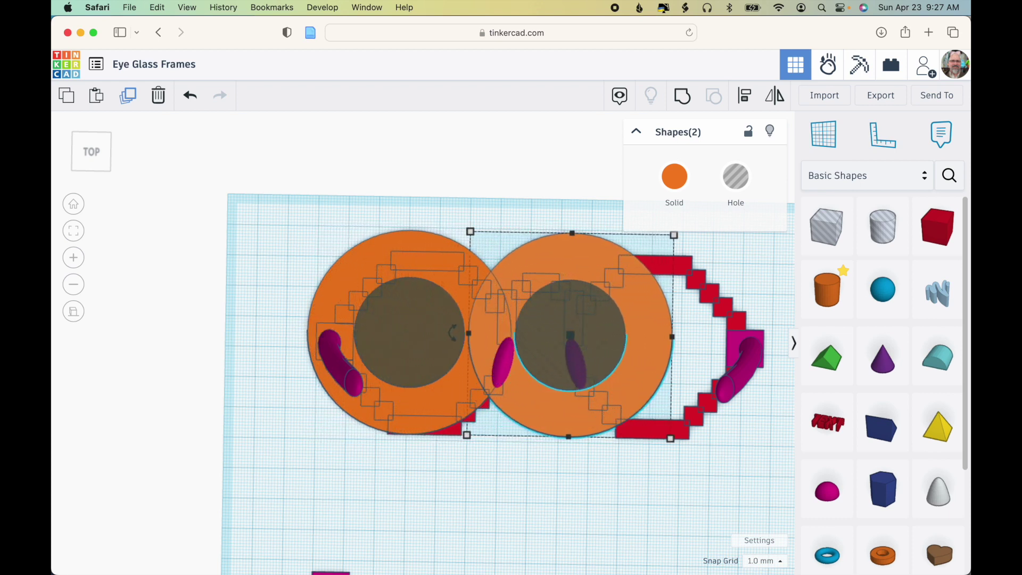
key(Right)
key(Right)
key(Right)
key(Right)
key(Right)
key(Right)
key(Right)
key(Right)
key(Right)
key(Right)
key(Right)
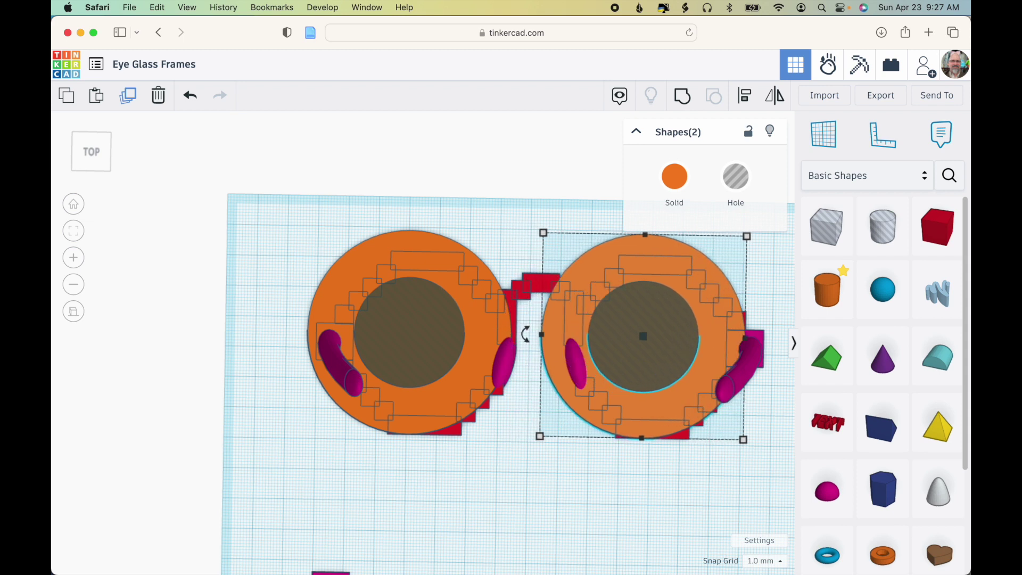
key(Right)
key(Right)
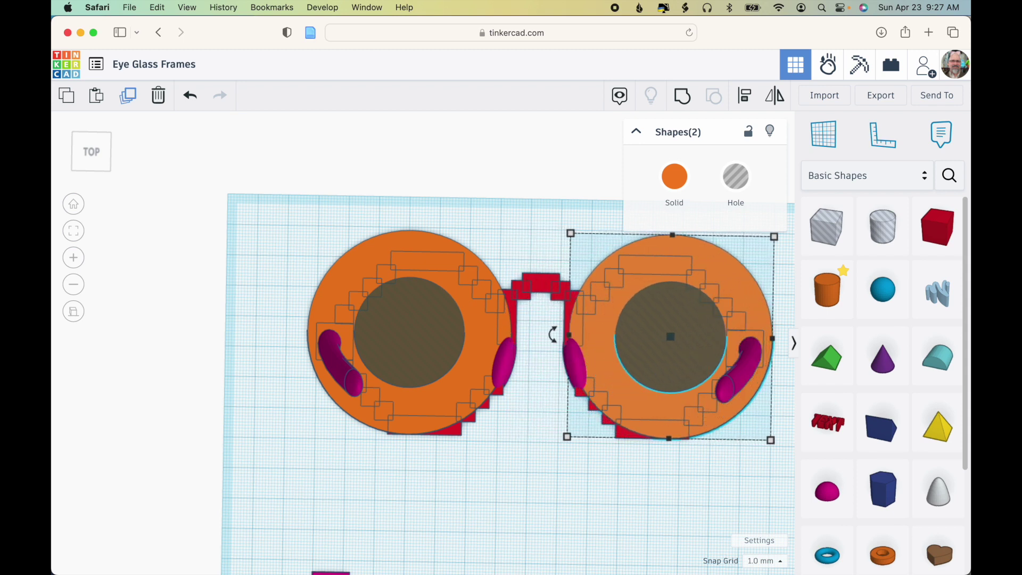
scroll(490, 382, up, 1)
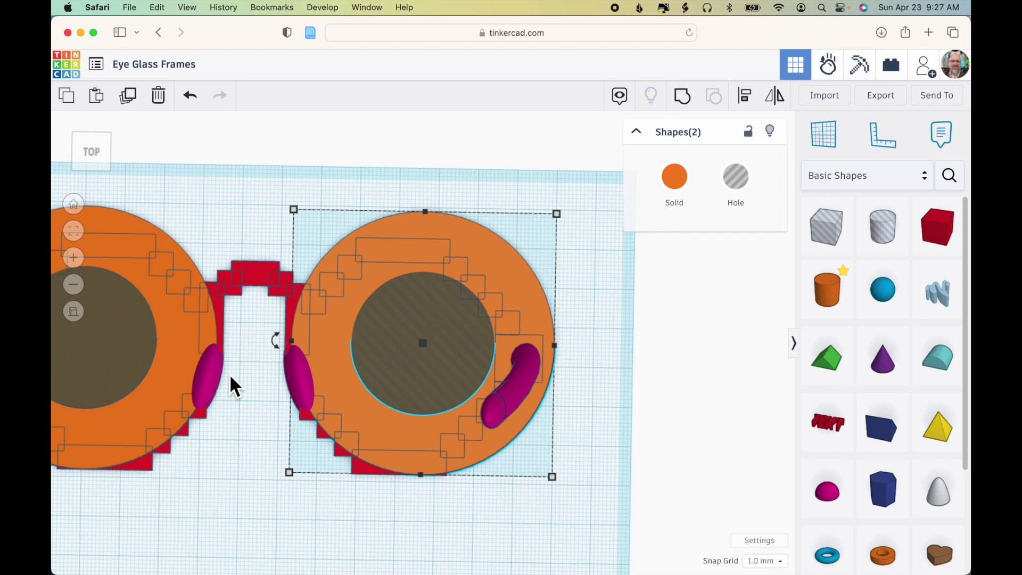
key(Left)
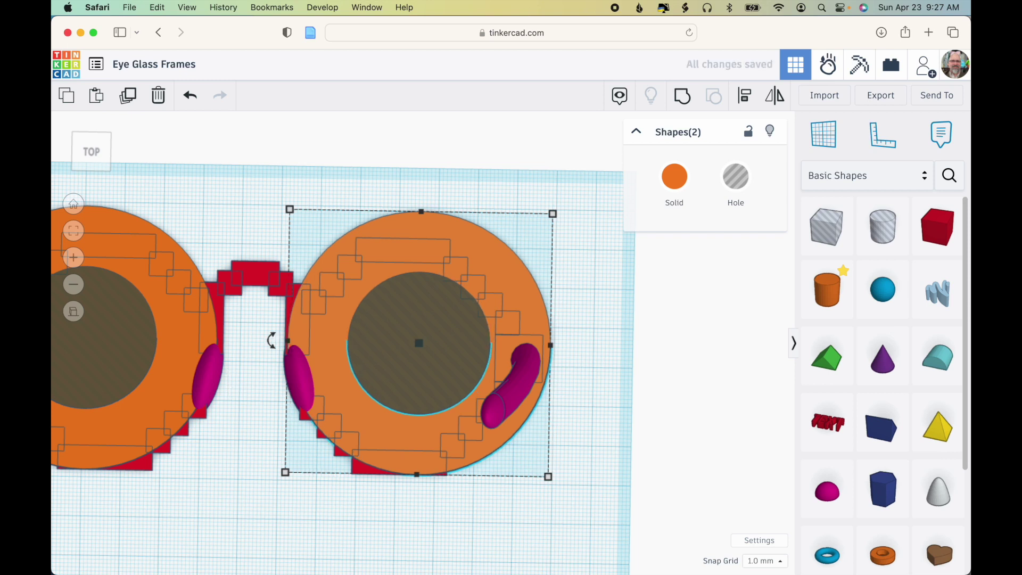
key(Right)
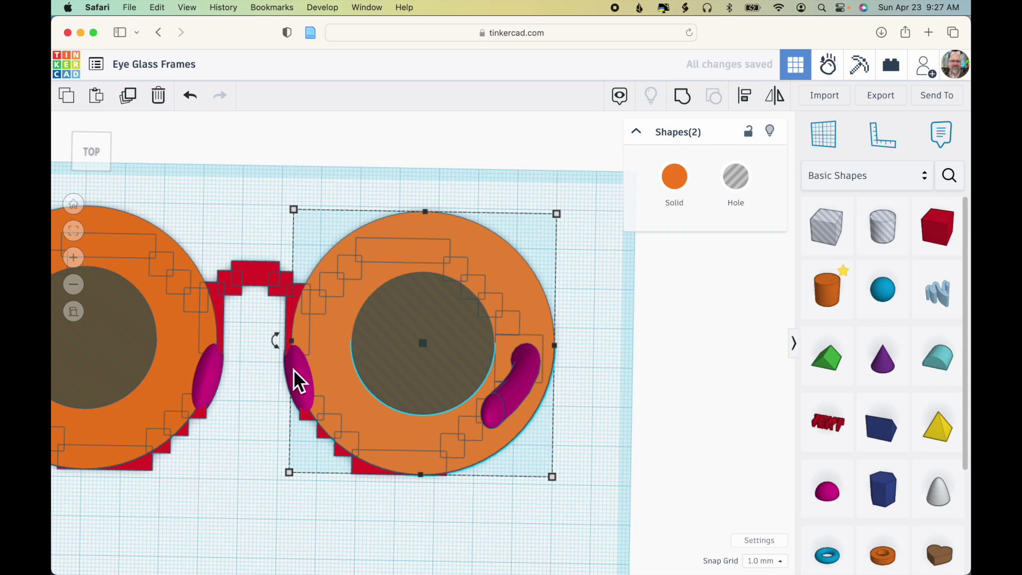
click(266, 457)
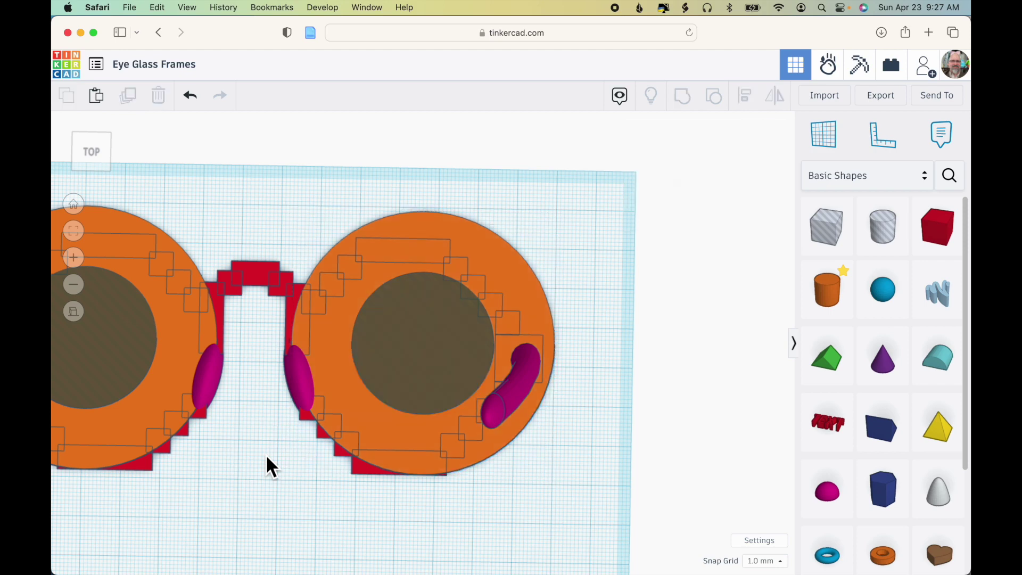
scroll(338, 403, down, 3)
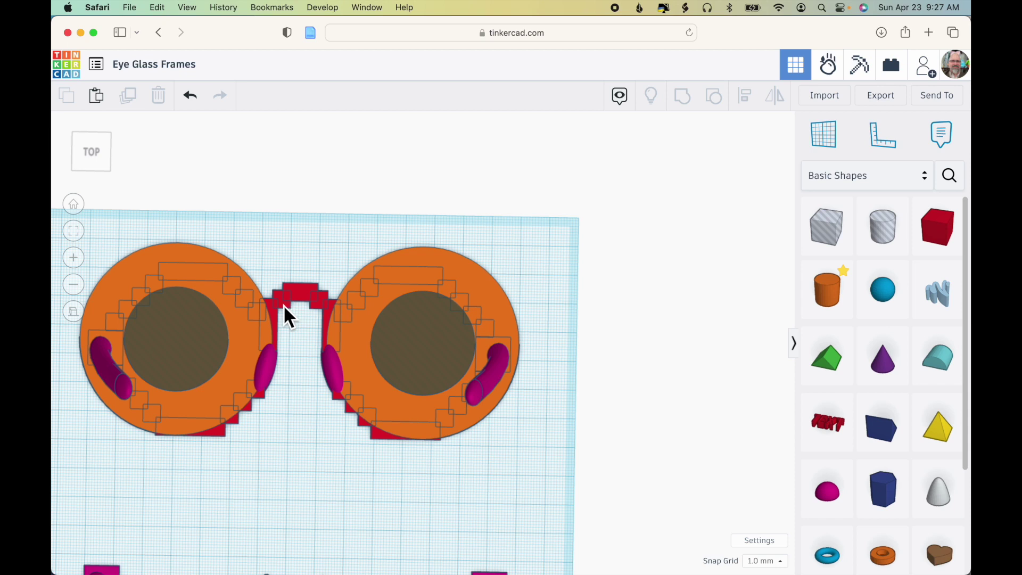
- Duplicate the right disc with its hole and move the copy left between the two lenses
click(453, 267)
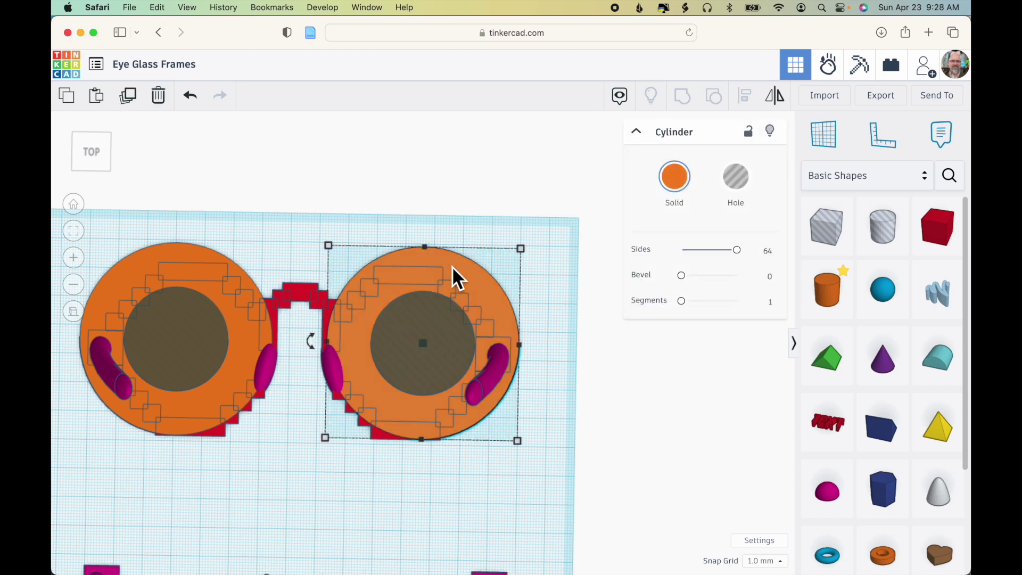
shift+click(454, 339)
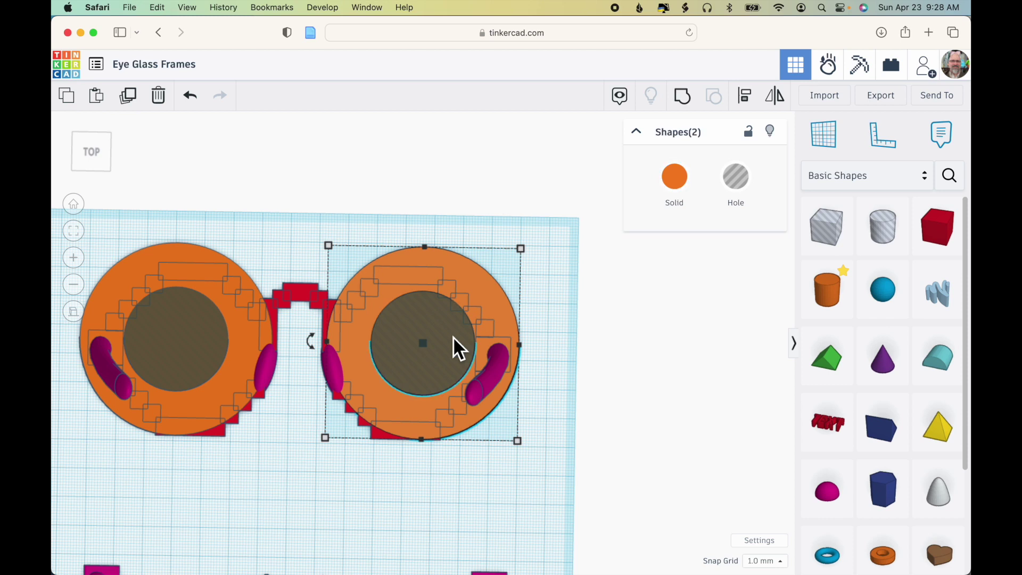
click(127, 96)
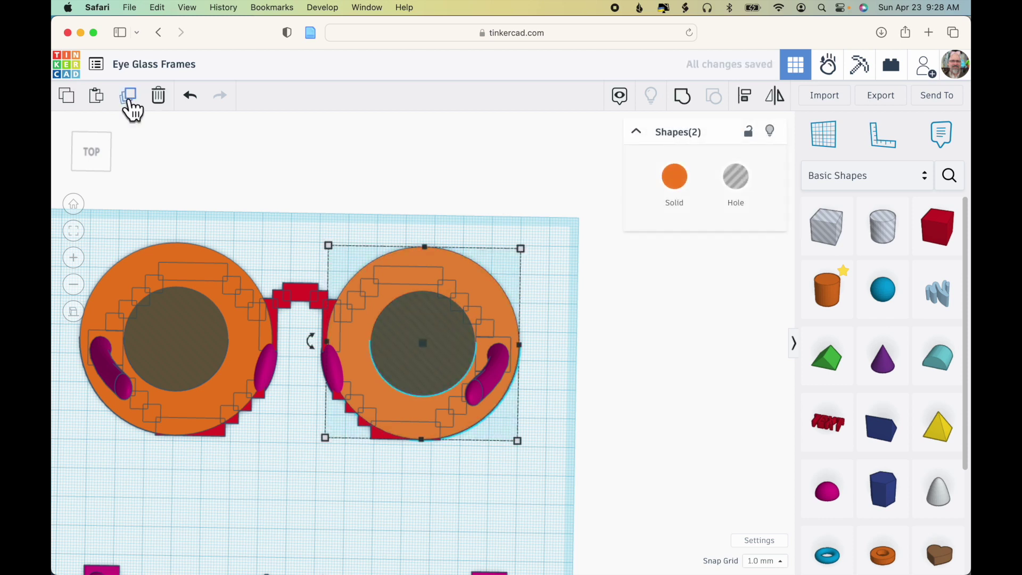
key(Left)
key(Left)
key(Left)
key(Left)
key(Left)
key(Left)
key(Left)
key(Left)
key(Left)
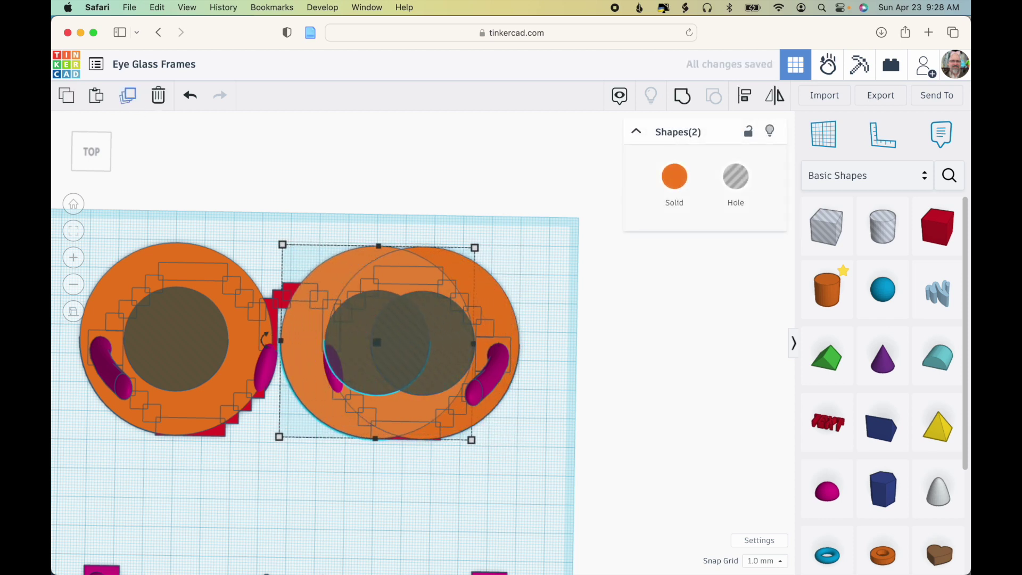
key(Left)
key(Left)
key(Left)
key(Left)
key(Left)
key(Left)
key(Left)
key(Left)
key(Left)
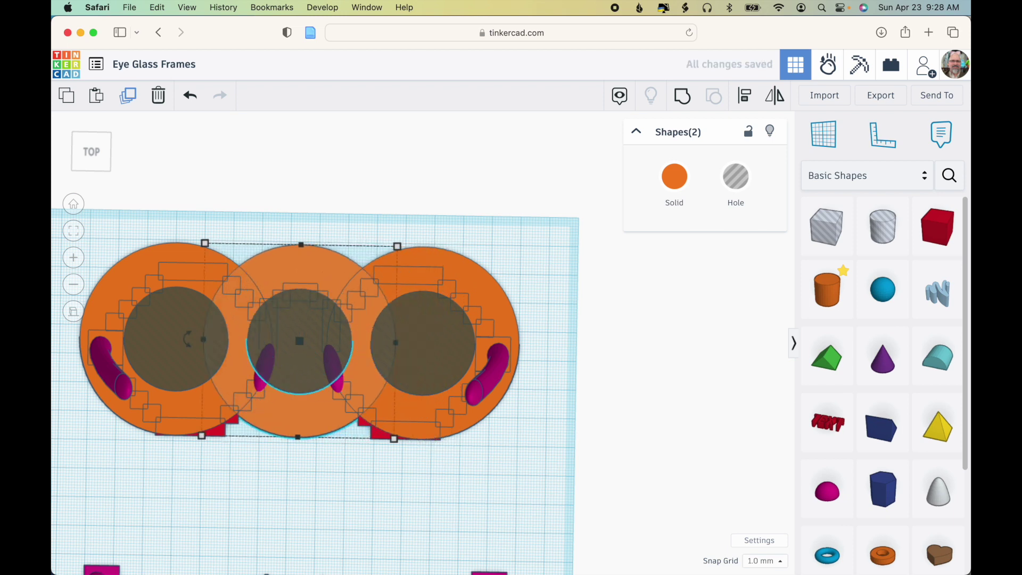
key(f)
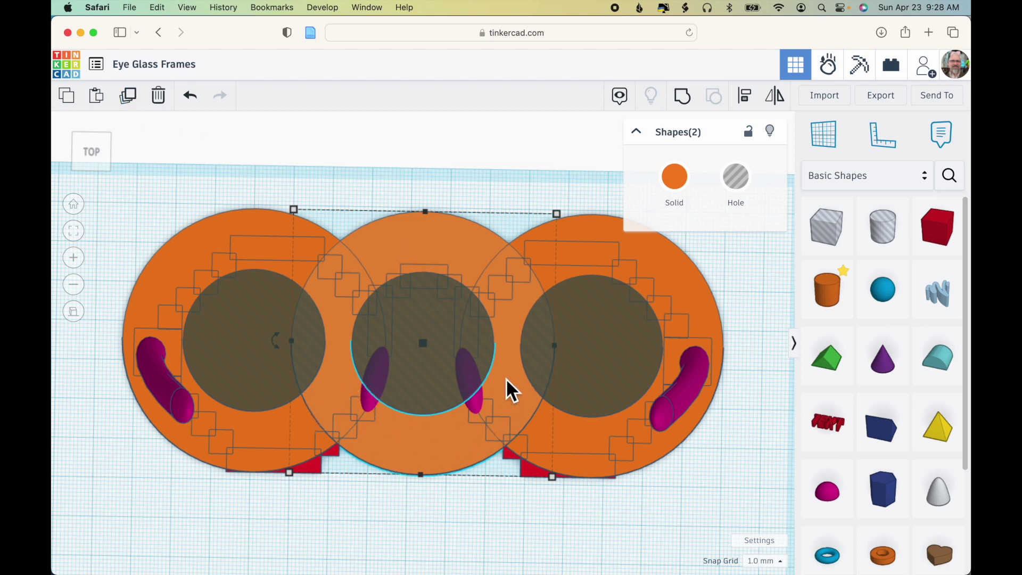
click(477, 518)
scroll(476, 518, down, 2)
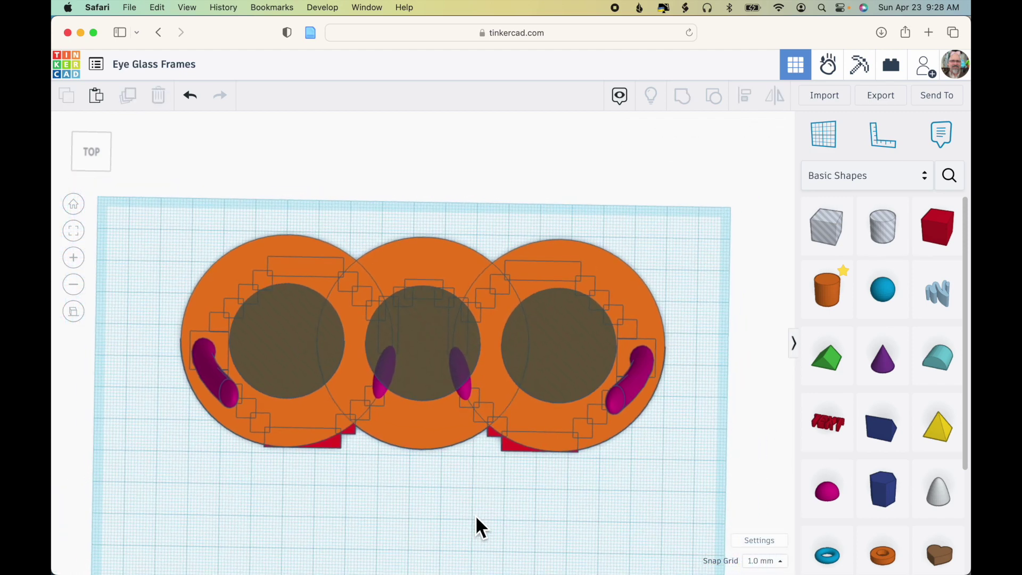
click(98, 159)
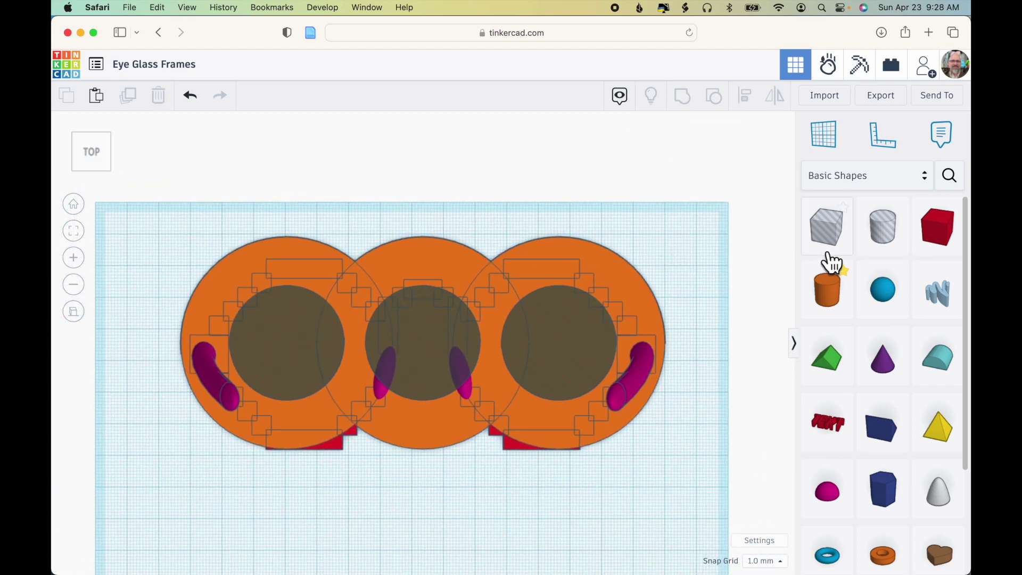
- Add a box hole stretched to 40 mm over the bridge, selected with the middle hole and circle
drag(830, 244, 544, 372)
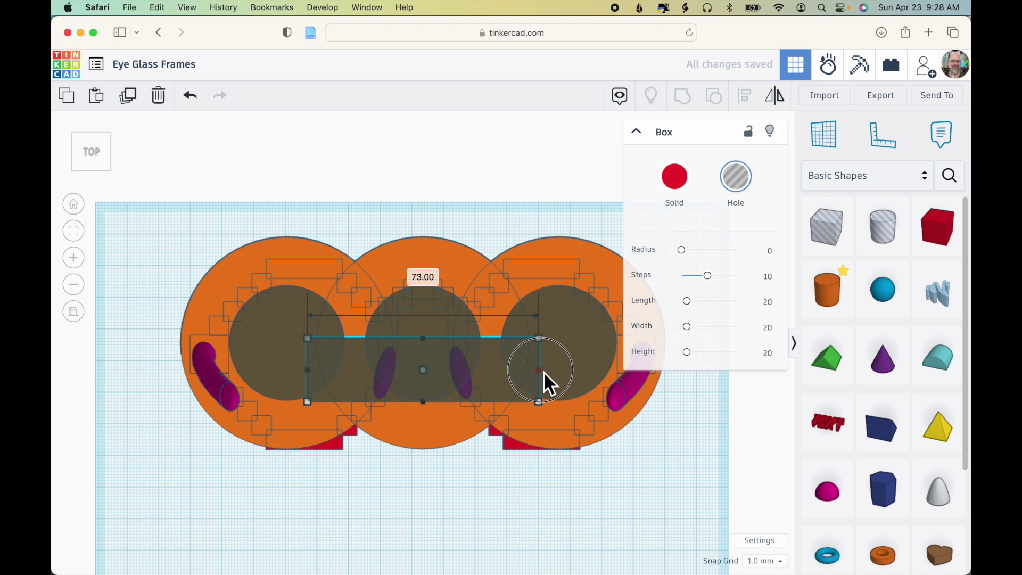
drag(428, 404, 427, 470)
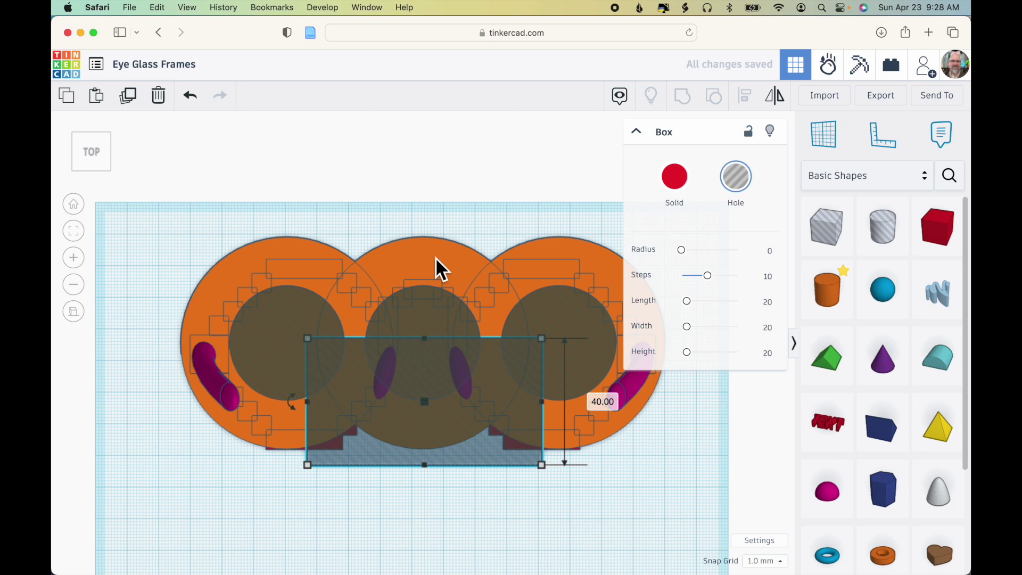
shift+click(426, 314)
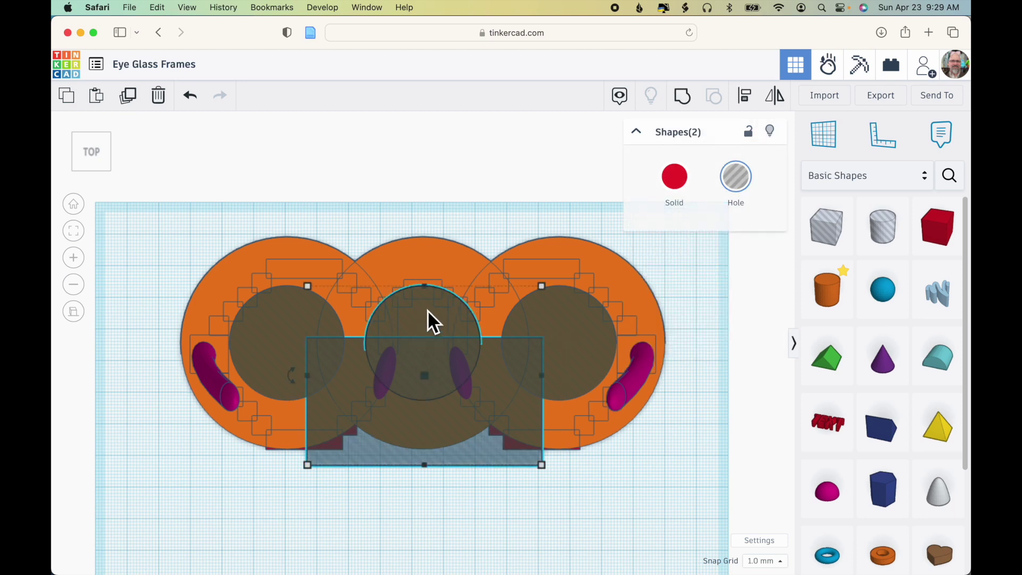
shift+click(438, 259)
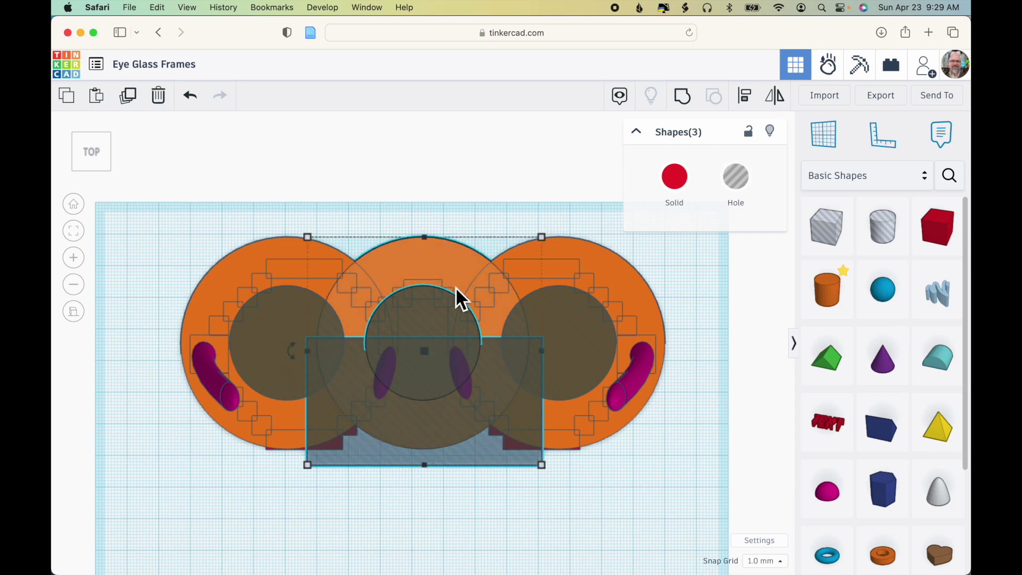
- Group the middle pieces into a bridge notch, then group both lens rings, holes and side cylinders
click(683, 97)
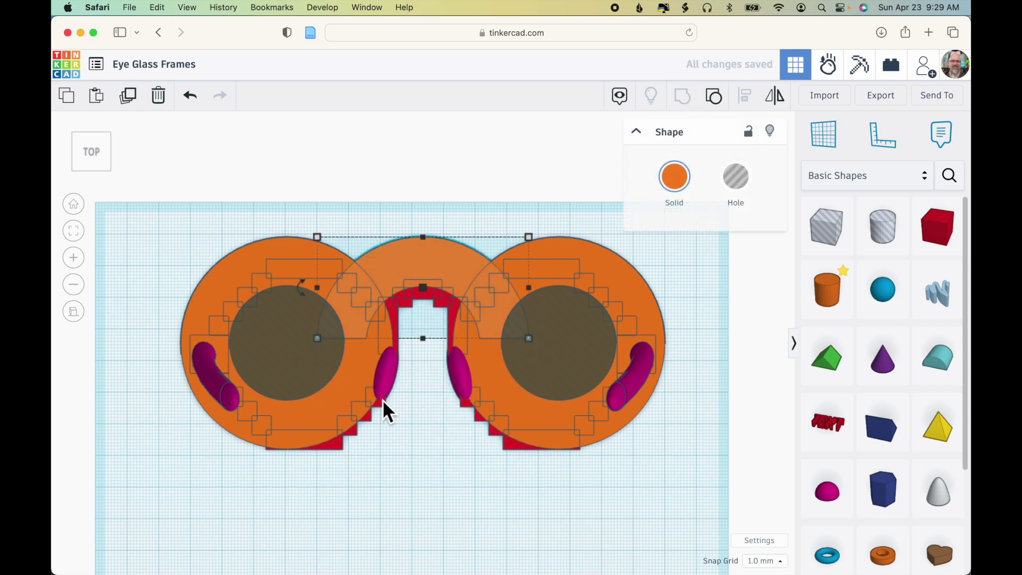
shift+click(238, 286)
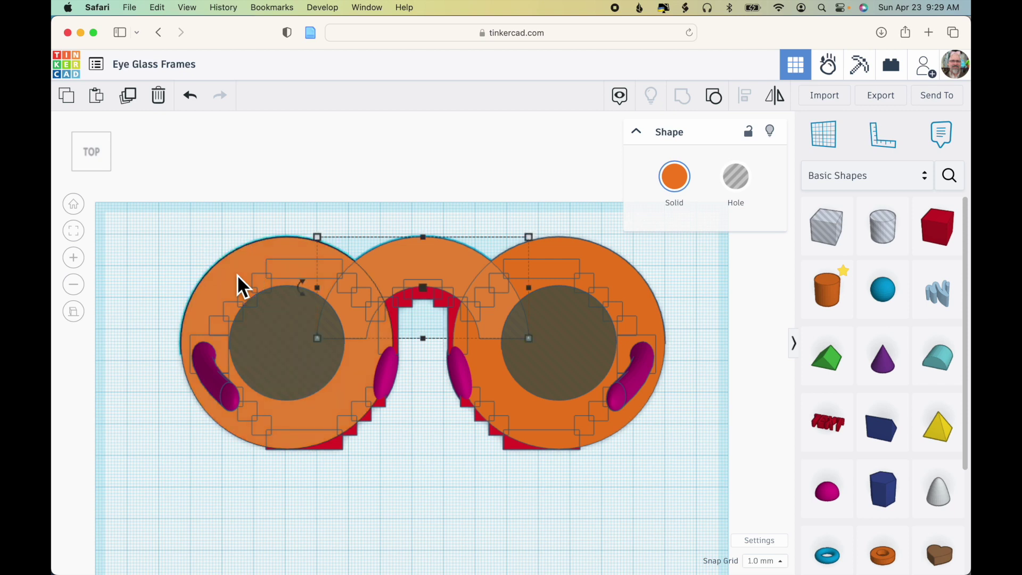
shift+click(300, 338)
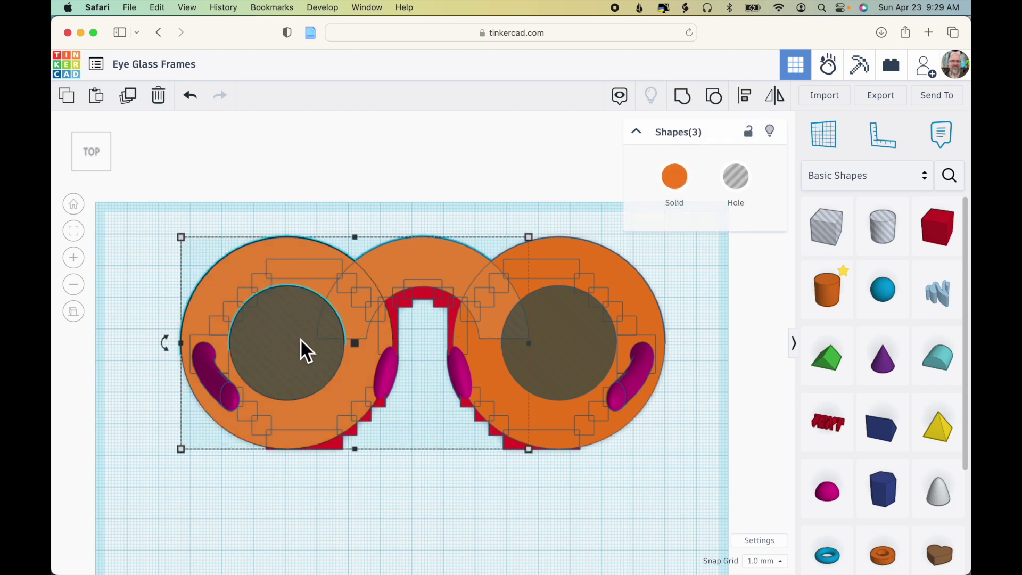
shift+click(579, 342)
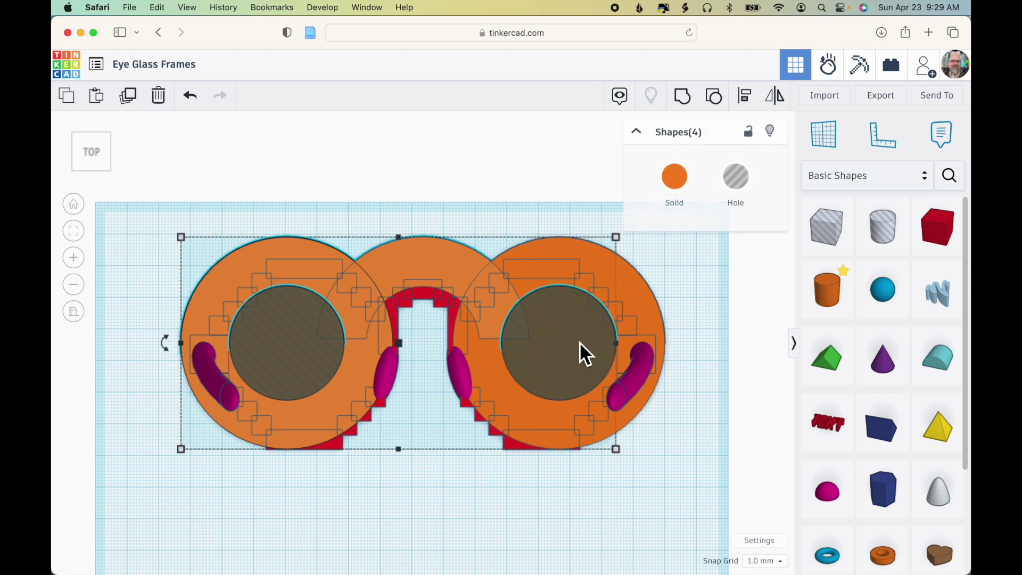
shift+click(646, 294)
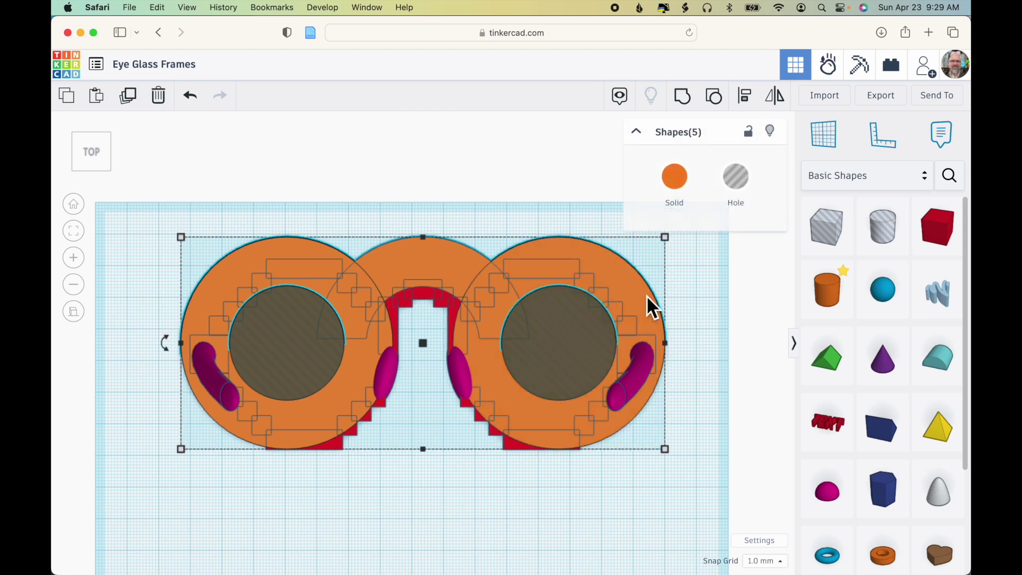
shift+click(645, 372)
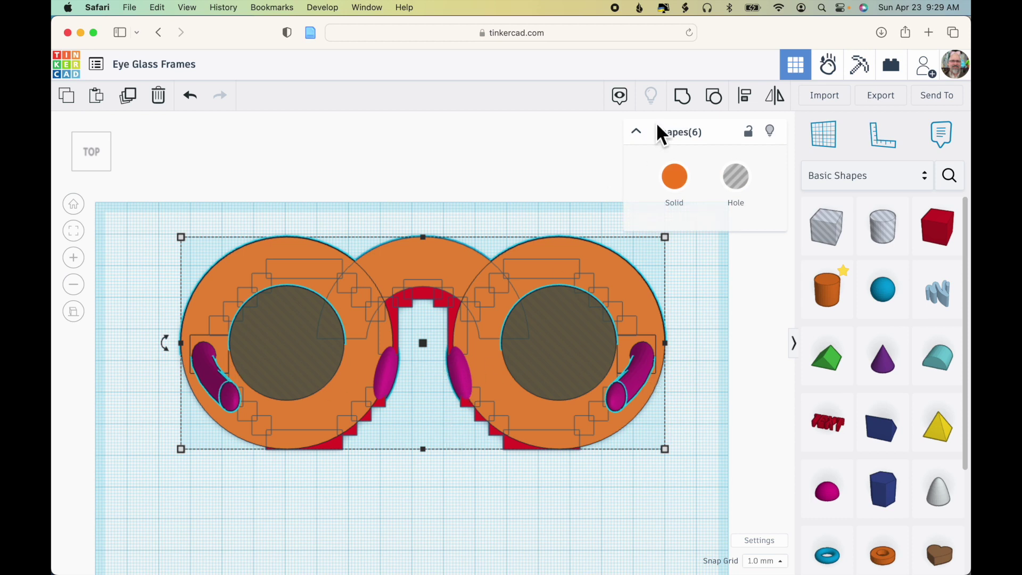
click(681, 99)
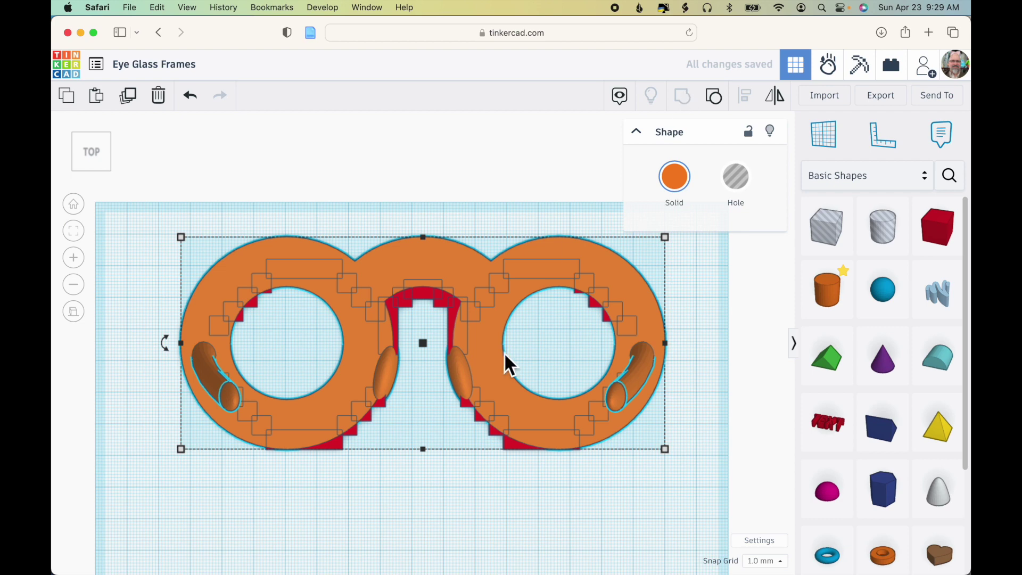
scroll(504, 352, down, 2)
- Delete the unused magenta template pieces
scroll(504, 352, up, 1)
scroll(504, 352, down, 2)
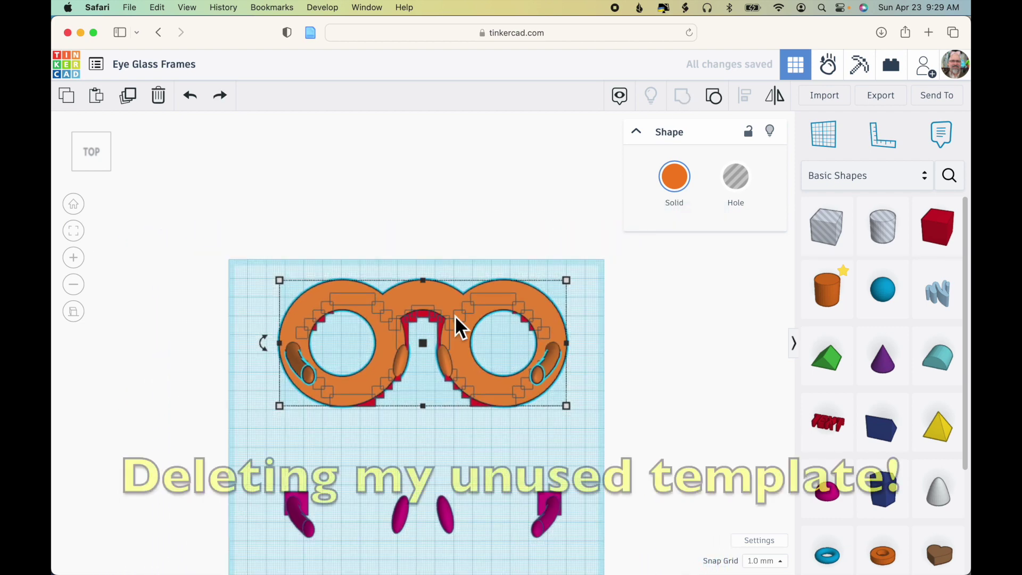
click(310, 526)
key(Delete)
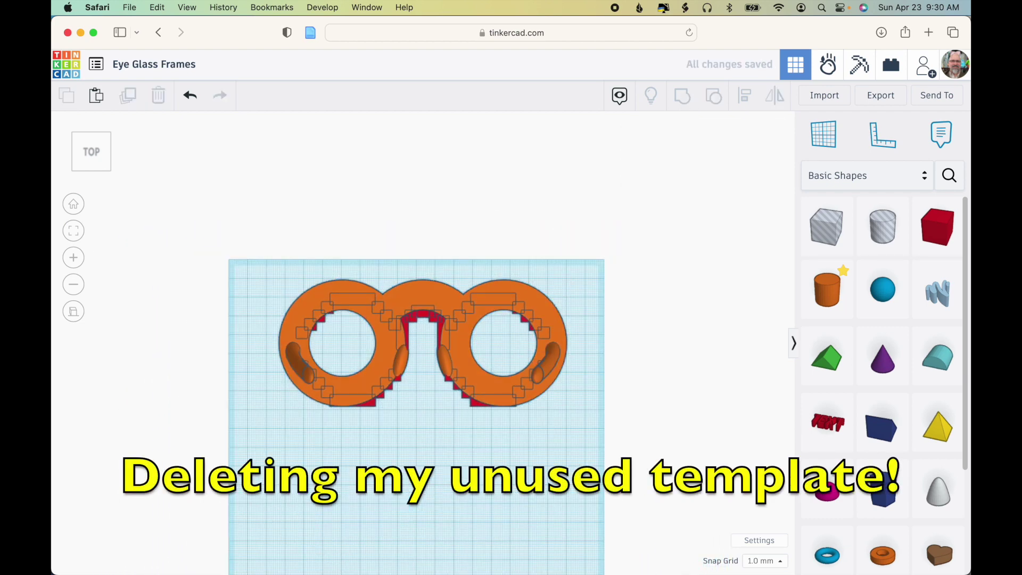
- Delete the red pixel frame template and move the orange glasses back to the centre
click(433, 331)
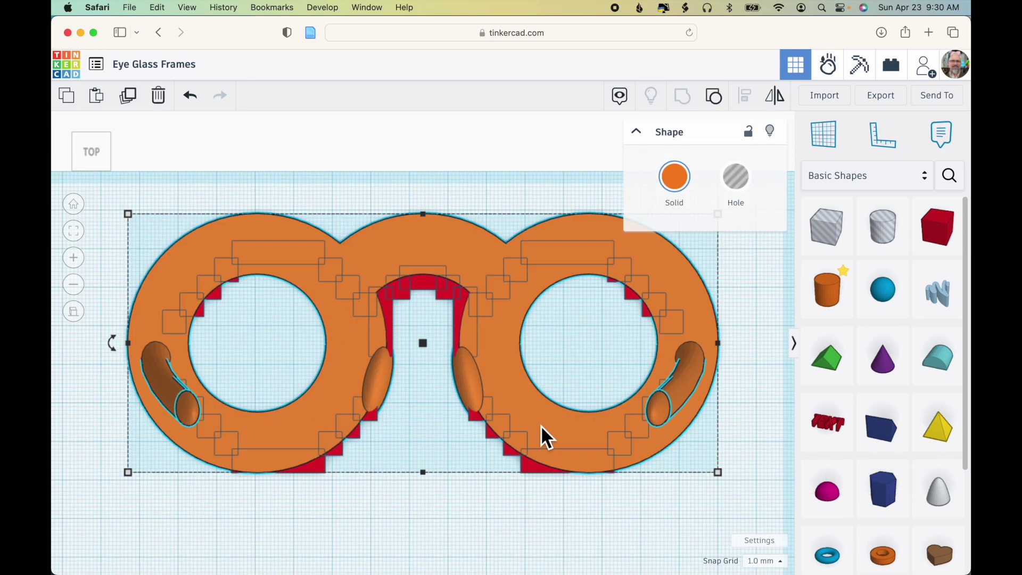
scroll(541, 427, down, 3)
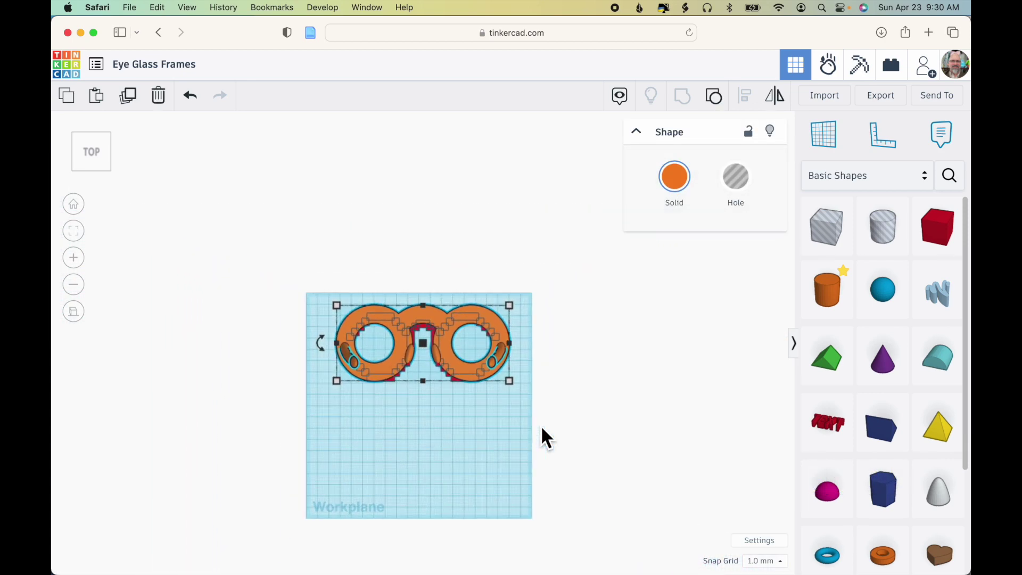
drag(455, 359, 458, 459)
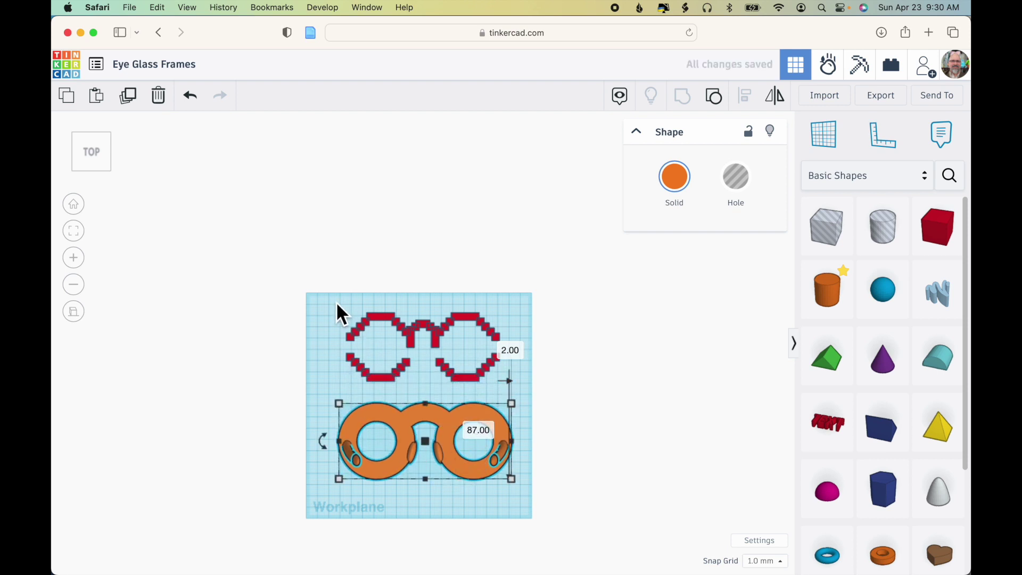
drag(333, 310, 512, 382)
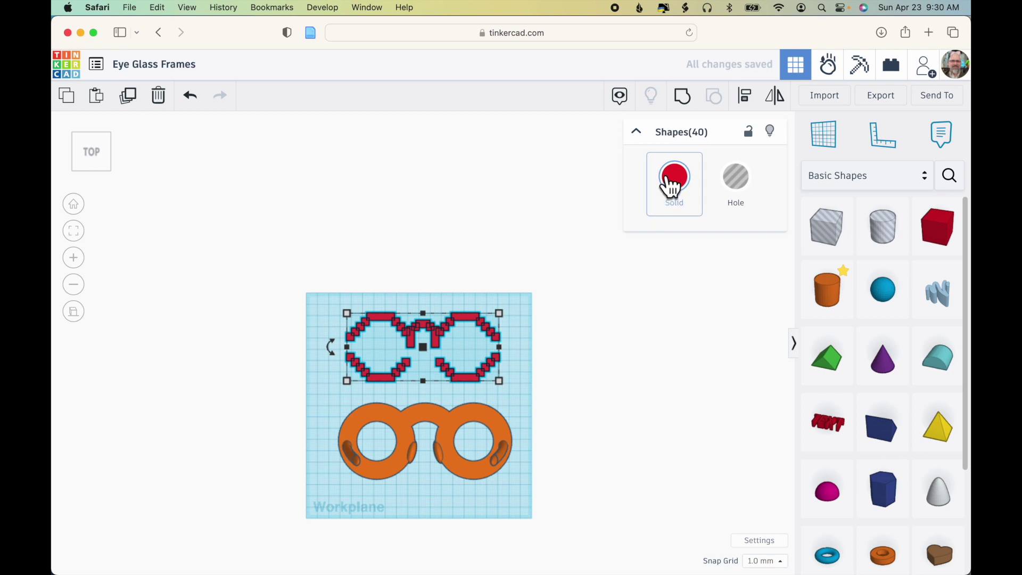
key(Delete)
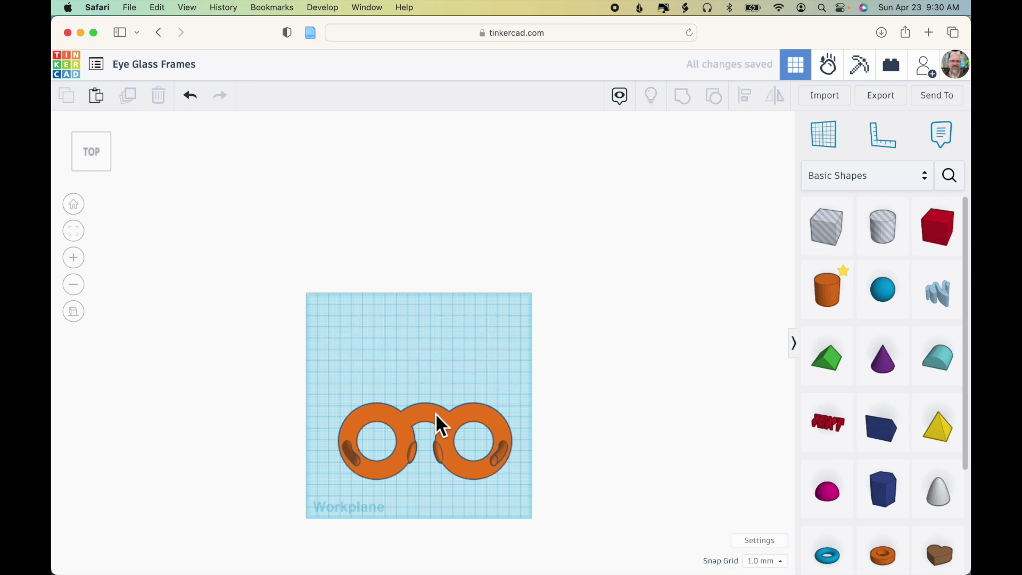
drag(435, 413, 426, 373)
scroll(565, 424, up, 3)
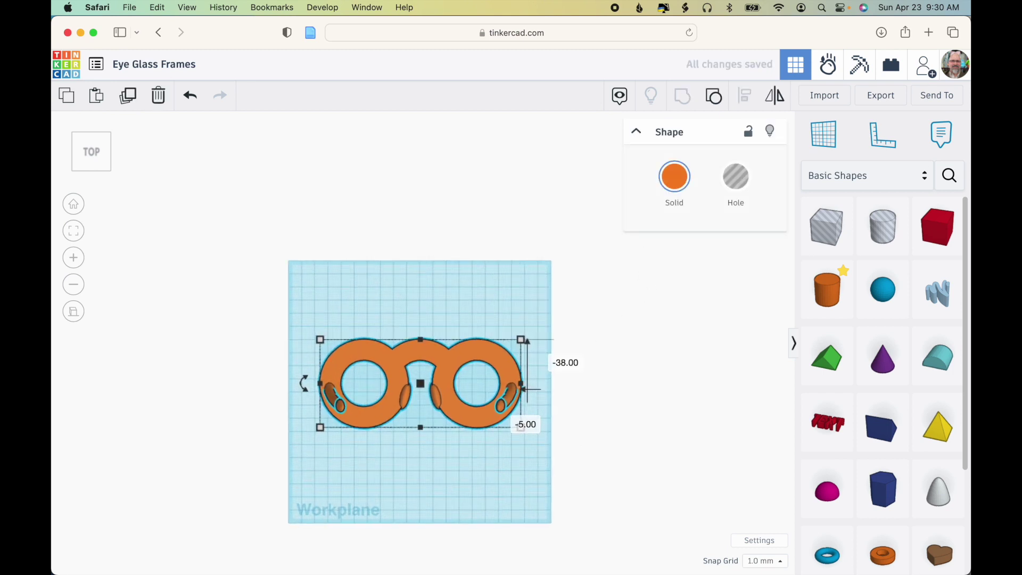
right_drag(680, 472, 611, 381)
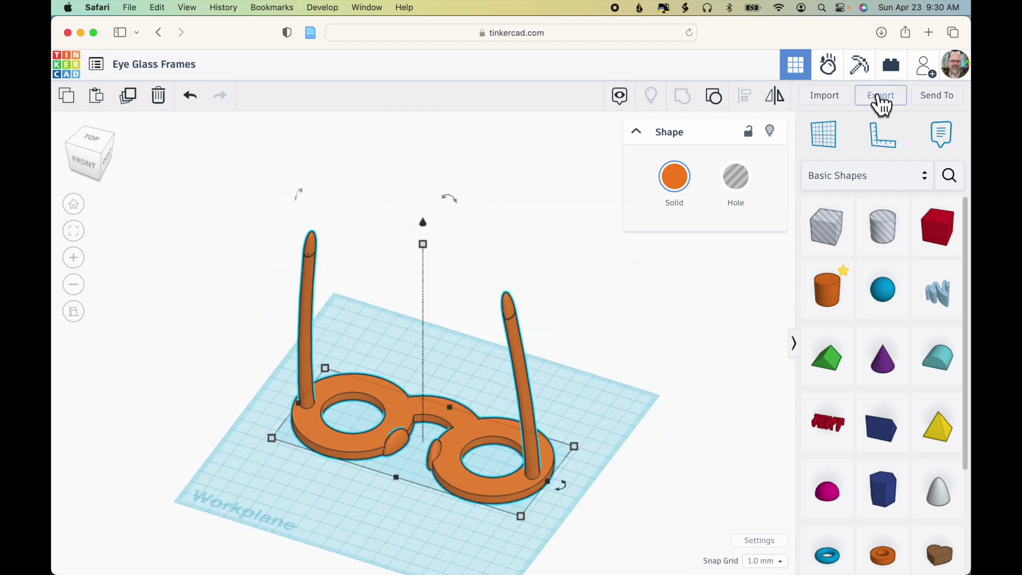
click(880, 98)
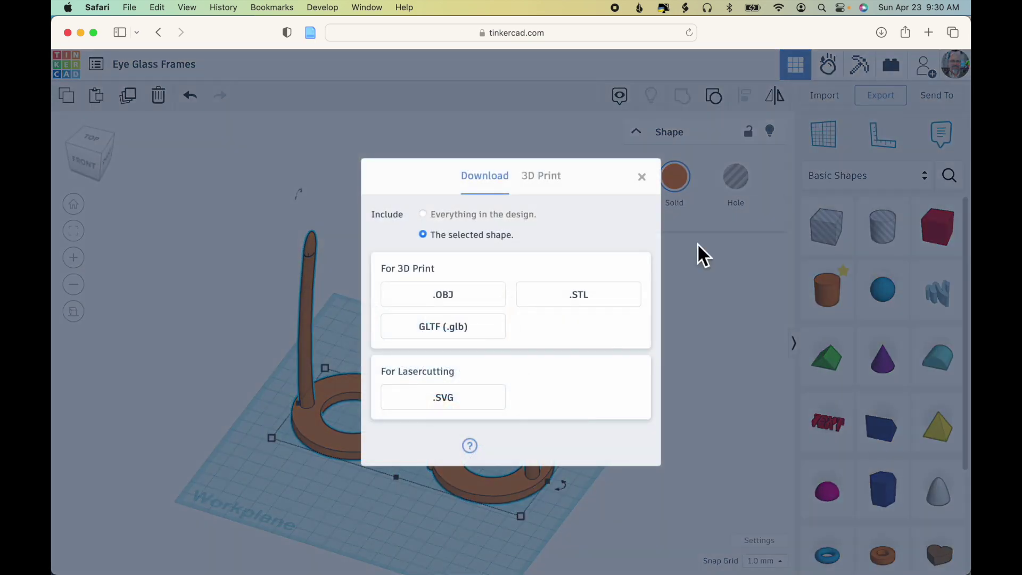
click(641, 178)
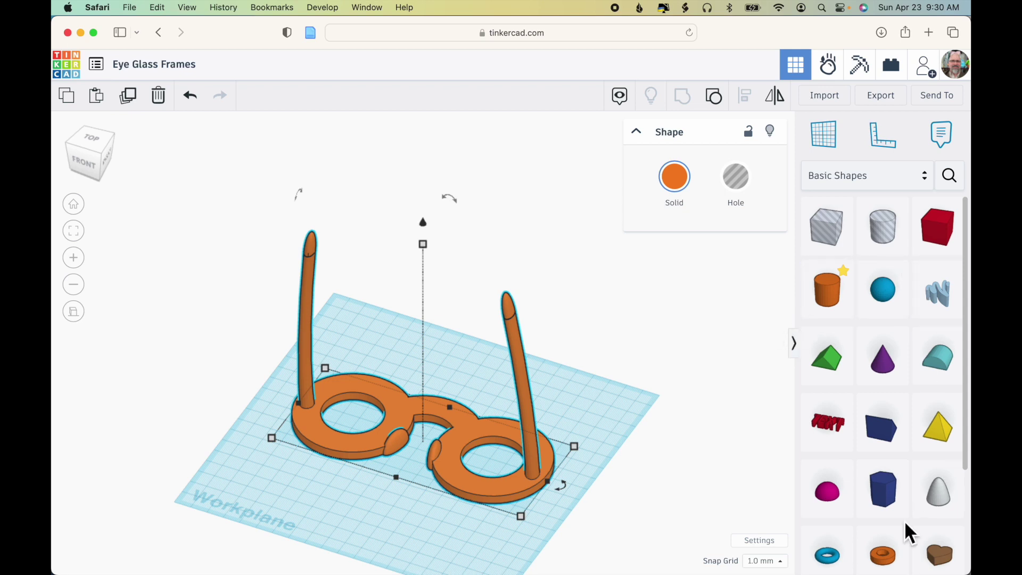
scroll(905, 527, down, 2)
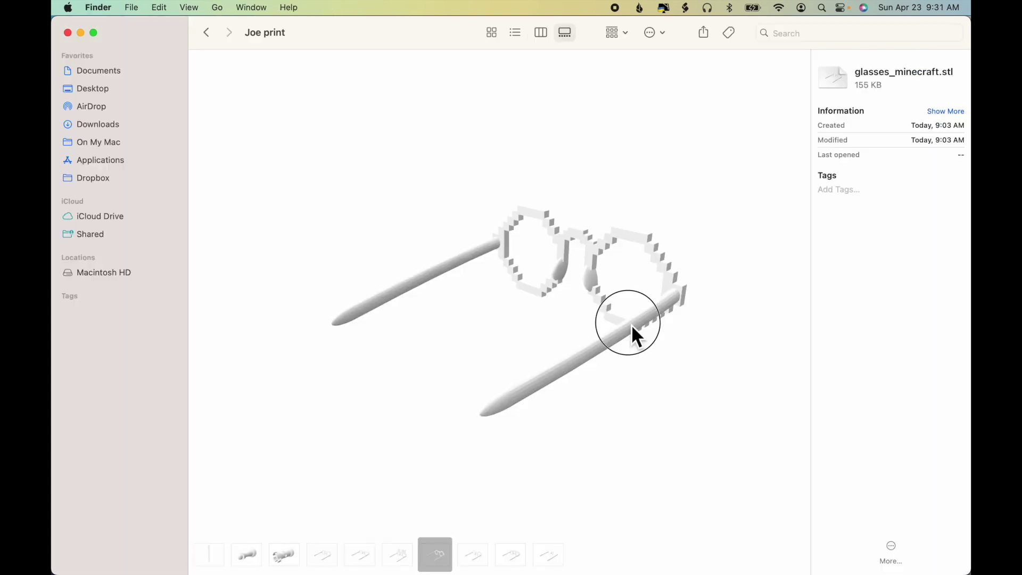
- Preview and rotate glasses_thick.stl, glasses_thin.stl and glasses_star.stl in Finder's gallery
drag(631, 324, 363, 326)
key(Right)
key(Right)
drag(583, 319, 378, 309)
key(Right)
key(Left)
key(Left)
drag(638, 322, 341, 317)
- Preview and rotate glasses_me3d.stl, glasses_hearts.stl and finally glasses_gear.stl
key(Left)
key(Left)
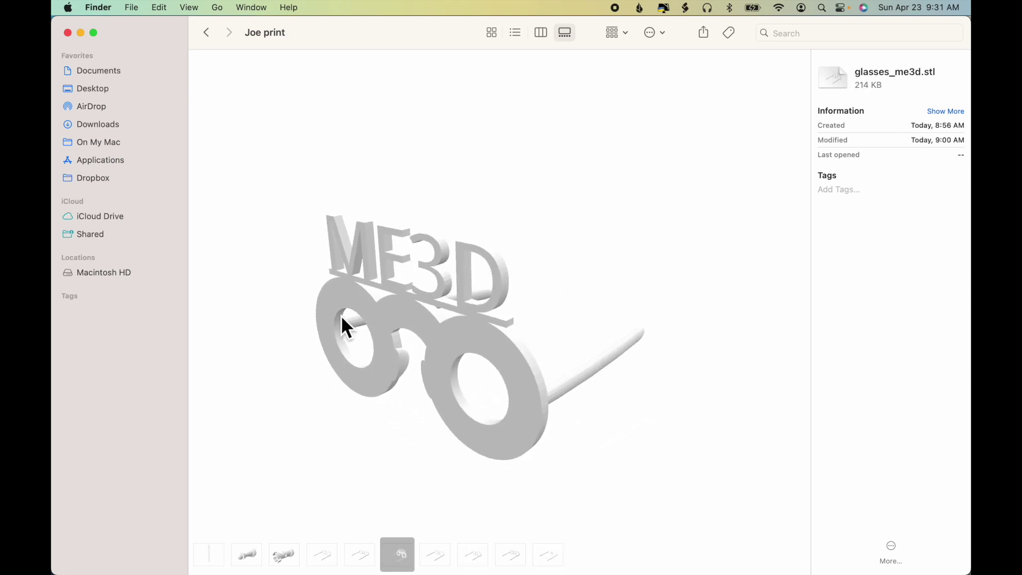
drag(441, 353, 376, 282)
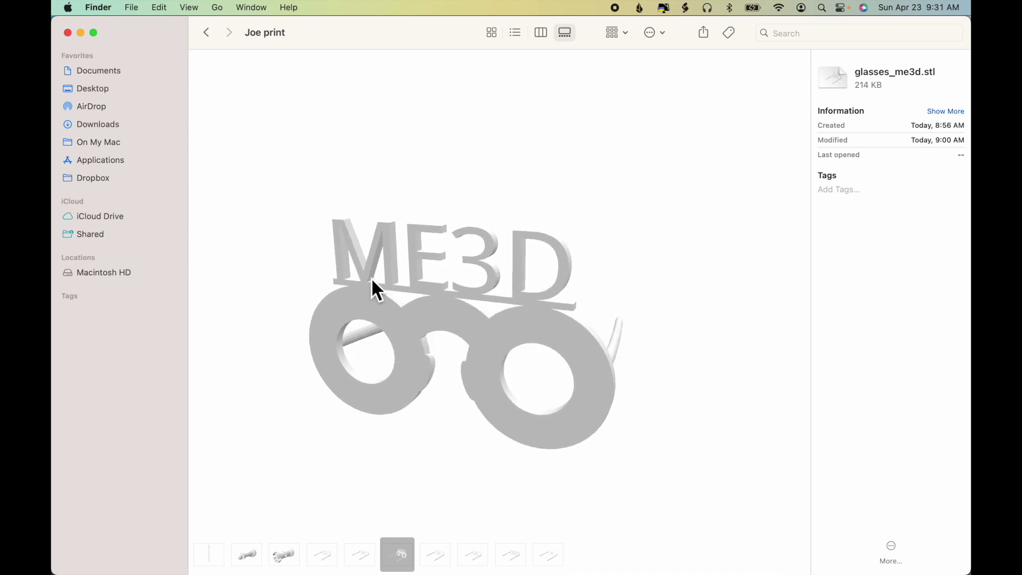
drag(519, 341, 490, 343)
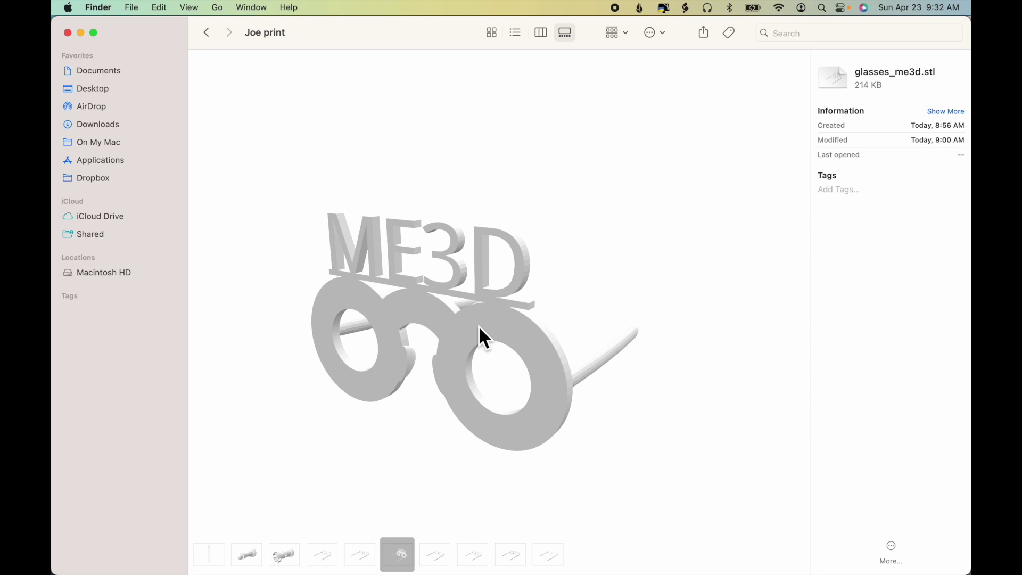
click(360, 555)
drag(410, 298, 514, 317)
key(Left)
mouse_move(577, 336)
mouse_down()
mouse_move(598, 321)
mouse_move(585, 346)
mouse_move(557, 353)
mouse_move(568, 348)
mouse_up()
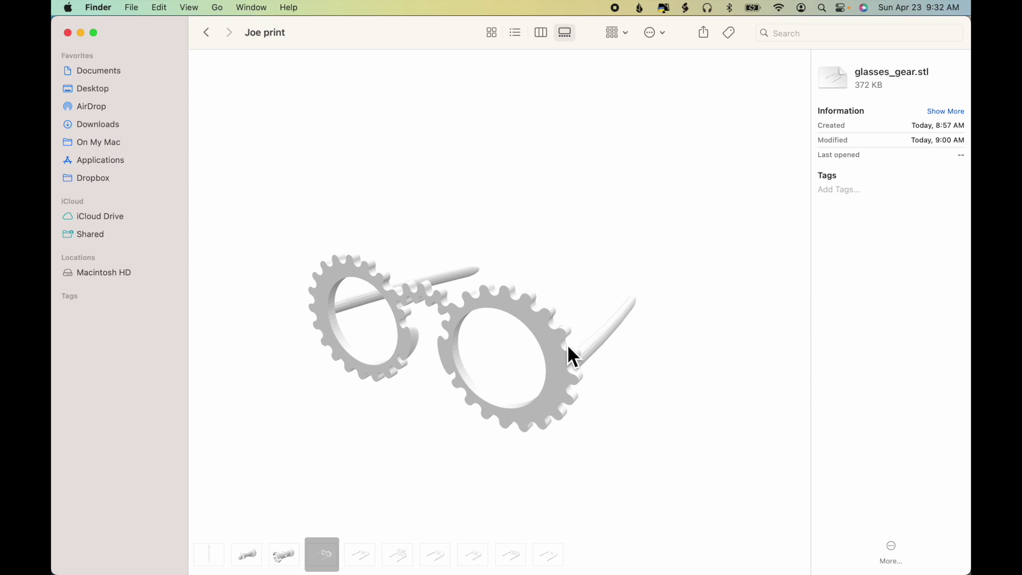